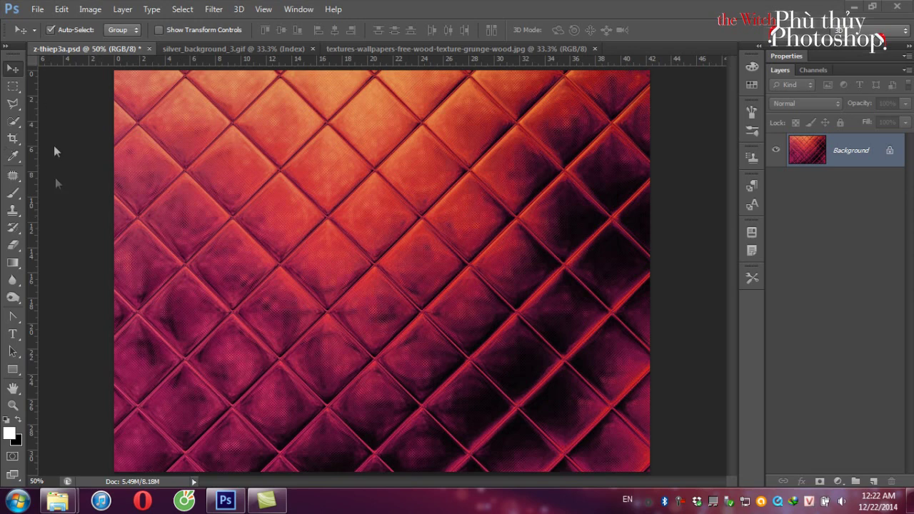
Step: Draw an elliptical-marquee circle about 22.33 cm across over the centre of the quilted texture
{"action": "left_click", "coordinate": [13, 87]}
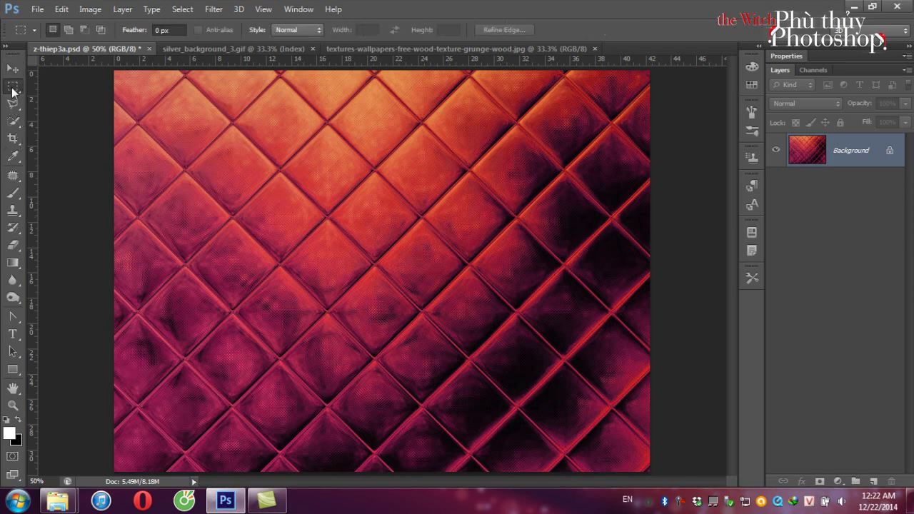
{"action": "right_click", "coordinate": [13, 89]}
{"action": "left_click", "coordinate": [50, 98]}
{"action": "left_click_drag", "start_coordinate": [260, 109], "coordinate": [621, 431]}
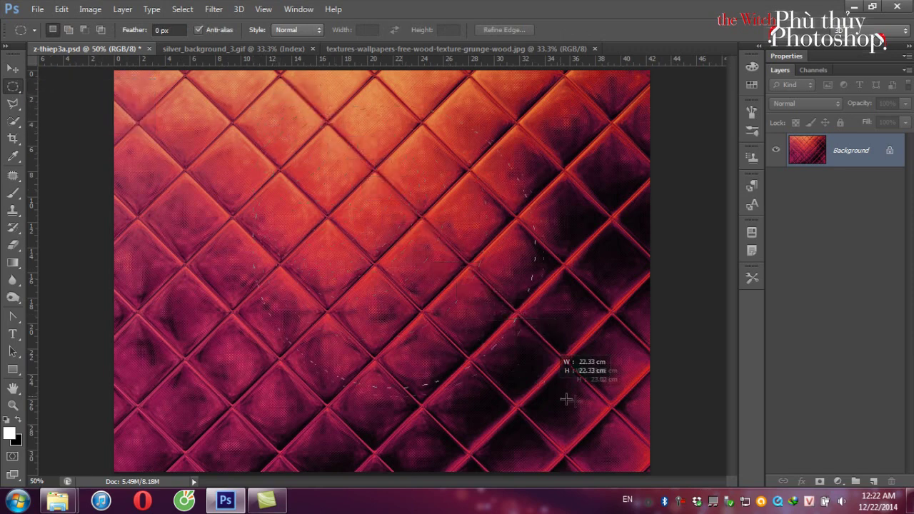
{"action": "left_click_drag", "start_coordinate": [621, 431], "coordinate": [632, 439]}
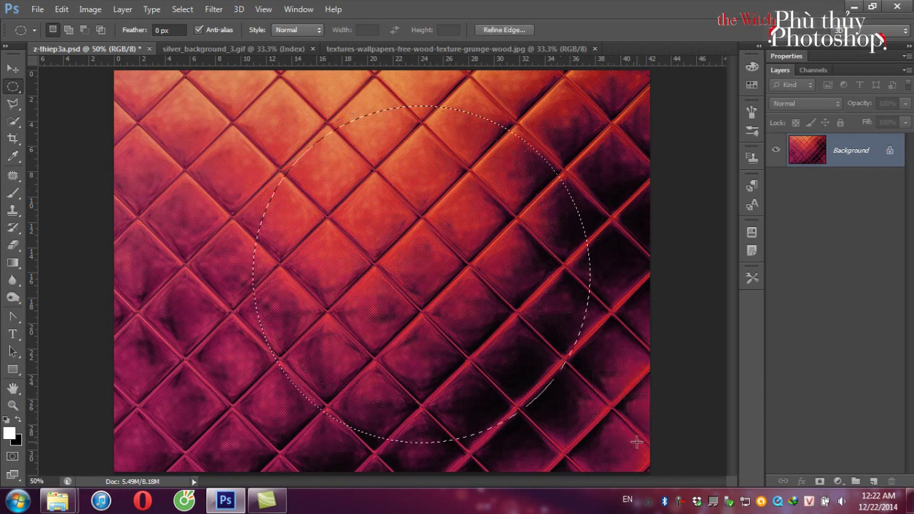
{"action": "left_click_drag", "start_coordinate": [484, 341], "coordinate": [459, 333]}
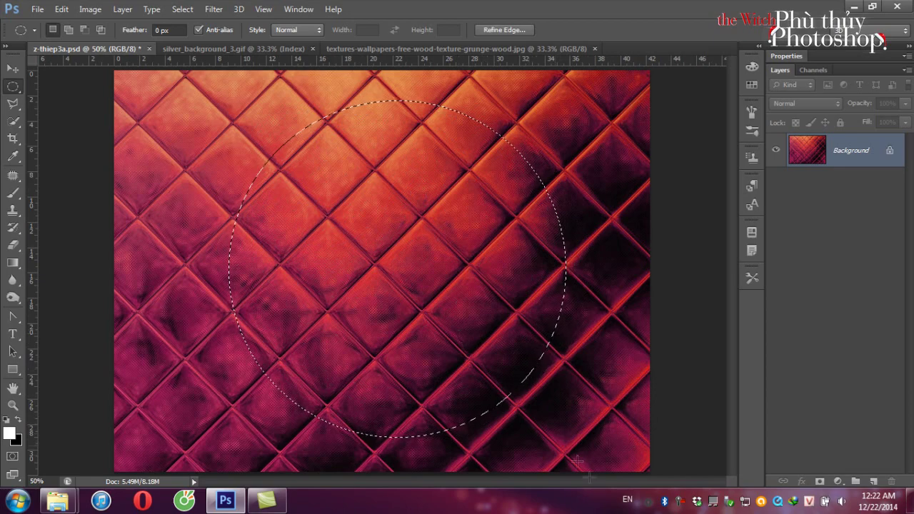
Step: Add an empty Layer 1 and save the circular selection as a channel named 'cau'
{"action": "left_click", "coordinate": [872, 481]}
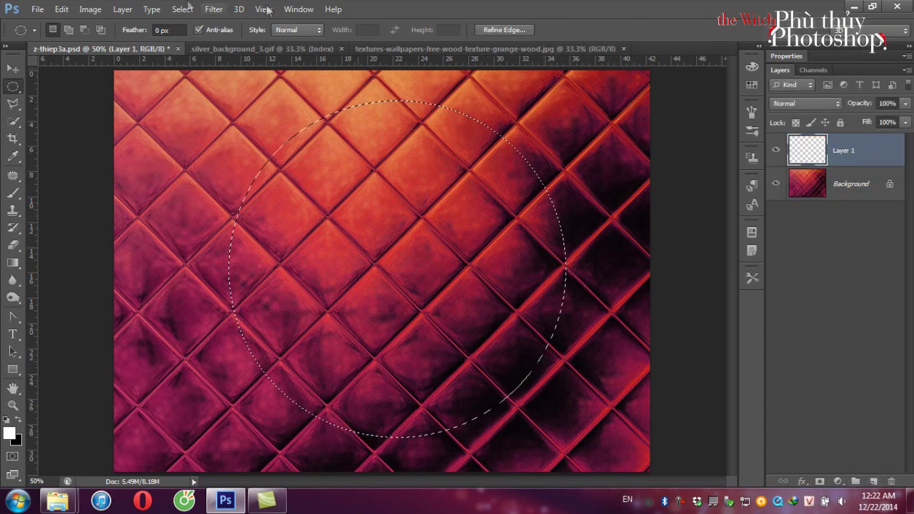
{"action": "left_click", "coordinate": [181, 9]}
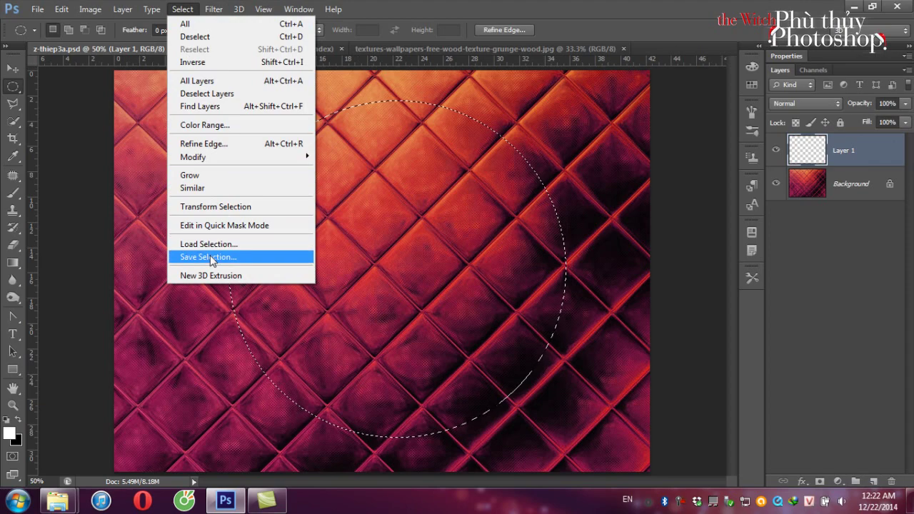
{"action": "left_click", "coordinate": [210, 257]}
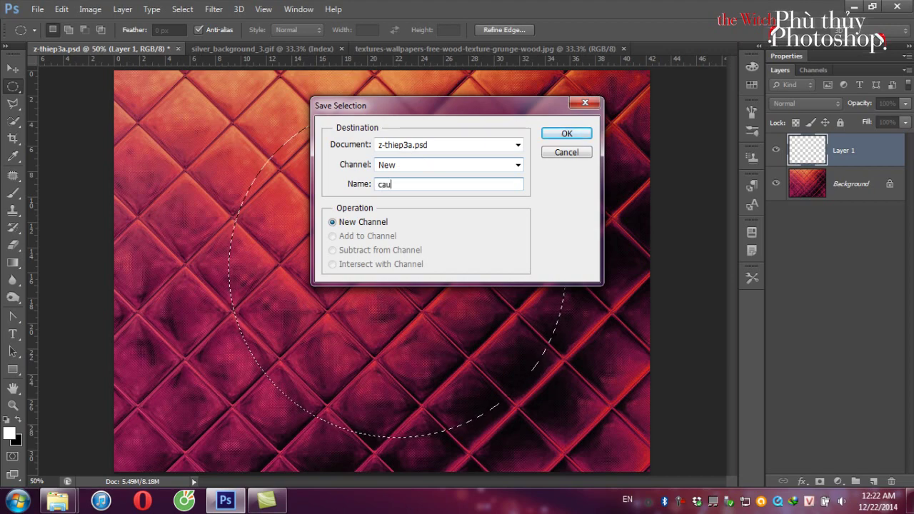
{"action": "left_click", "coordinate": [564, 134]}
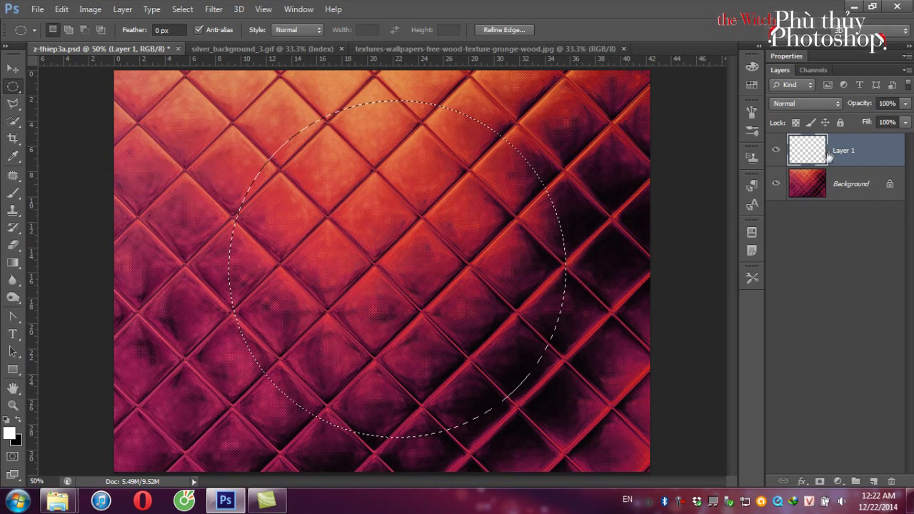
Step: Set up a 700 px soft round brush at 37% opacity
{"action": "left_click", "coordinate": [14, 193]}
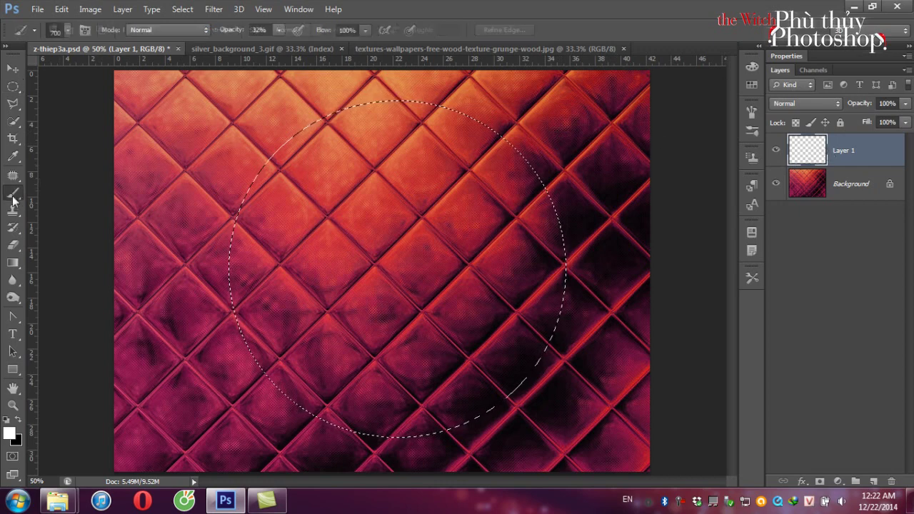
{"action": "left_click", "coordinate": [68, 30]}
{"action": "left_click_drag", "start_coordinate": [152, 181], "coordinate": [152, 124]}
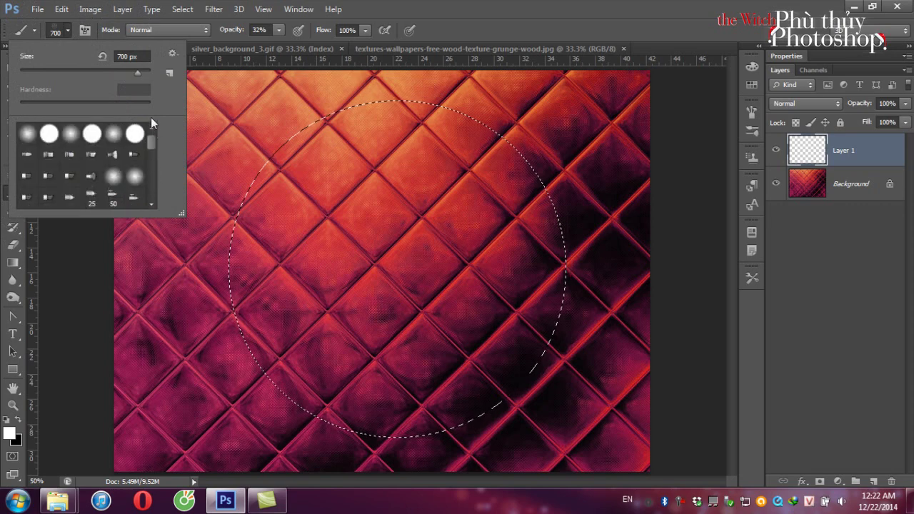
{"action": "left_click", "coordinate": [113, 134]}
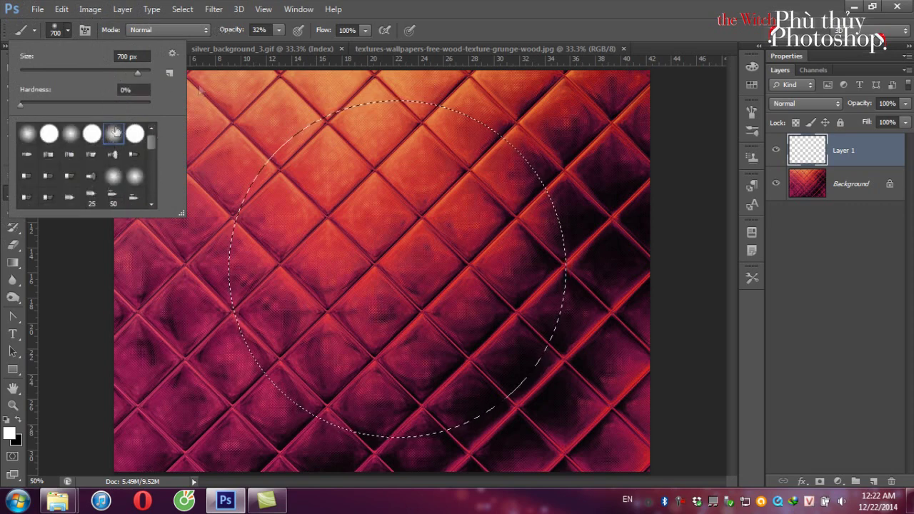
{"action": "left_click", "coordinate": [277, 30]}
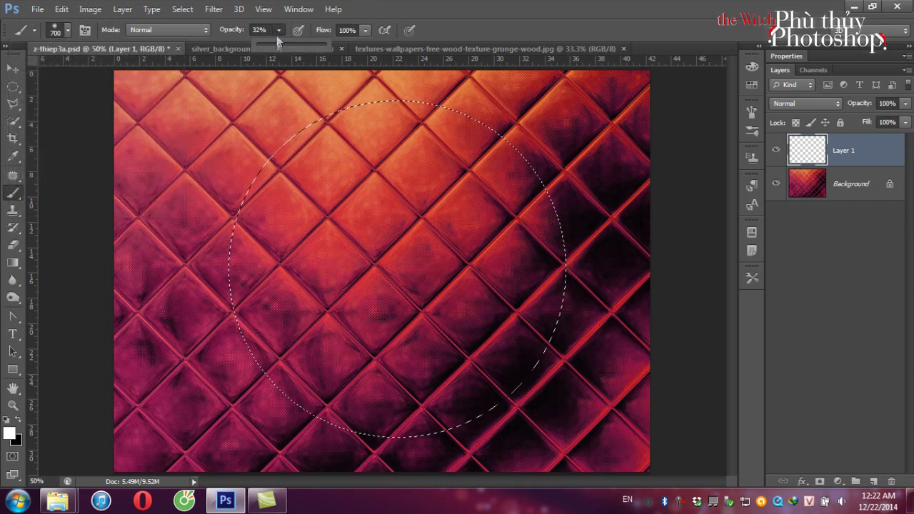
{"action": "left_click_drag", "start_coordinate": [280, 45], "coordinate": [282, 44]}
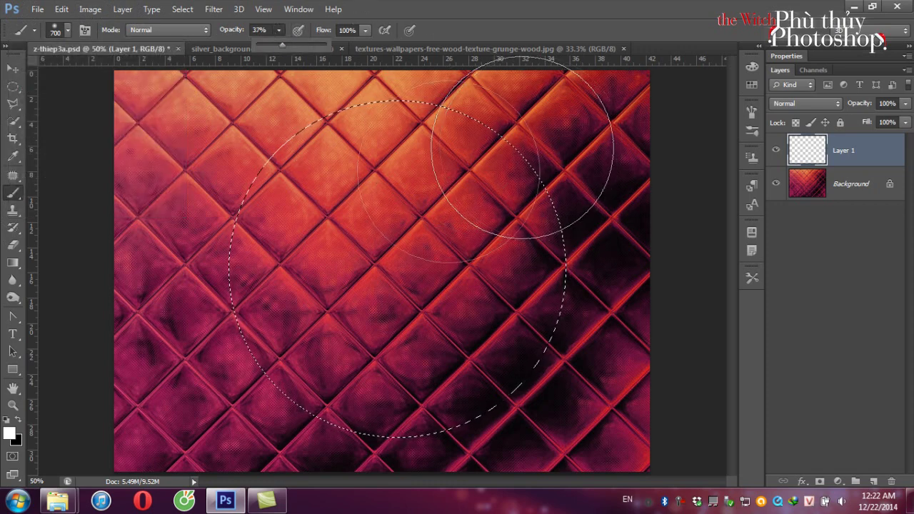
Step: Paint soft white into the circle's upper left, right inner edge and lower part
{"action": "mouse_move", "coordinate": [286, 153]}
{"action": "left_mouse_down"}
{"action": "mouse_move", "coordinate": [238, 263]}
{"action": "mouse_move", "coordinate": [286, 164]}
{"action": "left_mouse_up"}
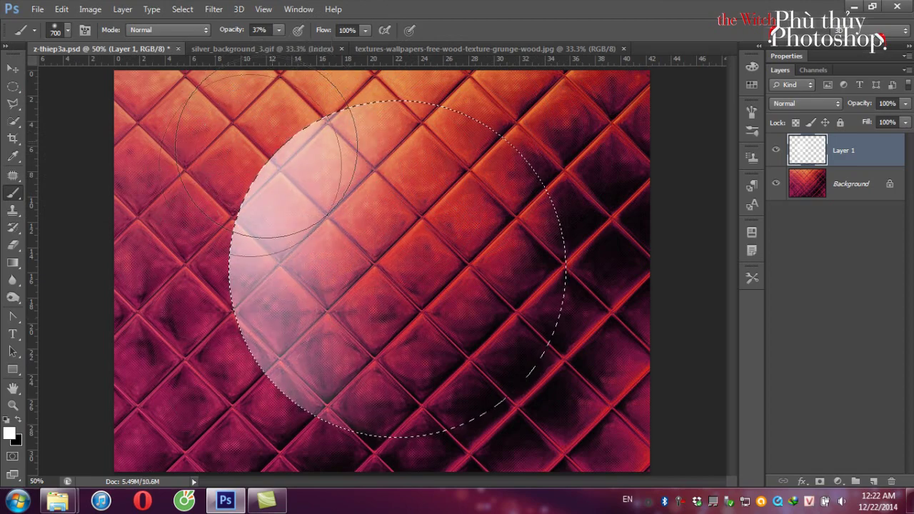
{"action": "mouse_move", "coordinate": [509, 152]}
{"action": "left_mouse_down"}
{"action": "mouse_move", "coordinate": [605, 298]}
{"action": "mouse_move", "coordinate": [472, 74]}
{"action": "left_mouse_up"}
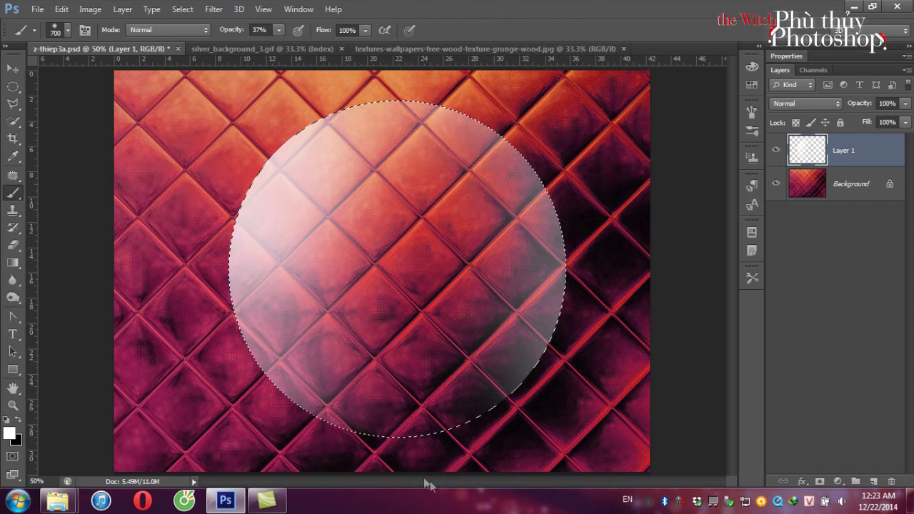
{"action": "mouse_move", "coordinate": [425, 444]}
{"action": "left_mouse_down"}
{"action": "mouse_move", "coordinate": [514, 423]}
{"action": "mouse_move", "coordinate": [623, 310]}
{"action": "mouse_move", "coordinate": [428, 154]}
{"action": "left_mouse_up"}
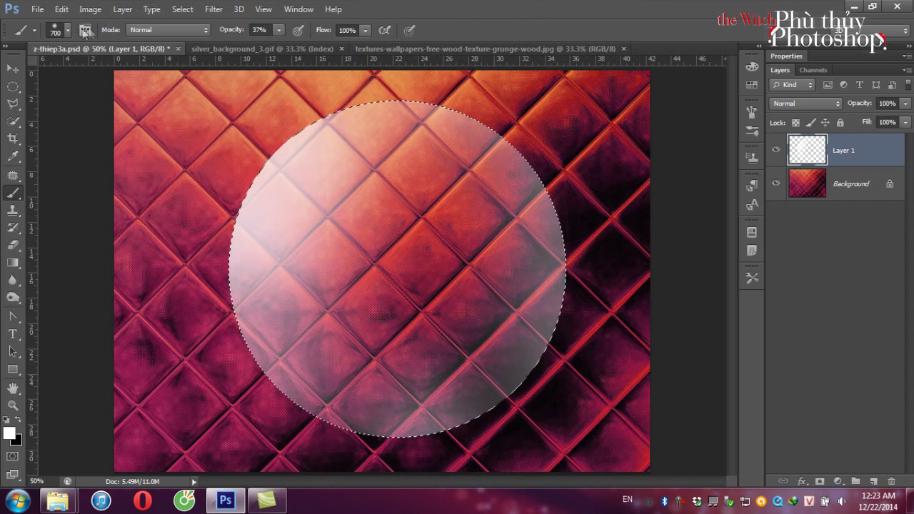
Step: At about 90 px, paint a white highlight down the circle's right edge and a glint near its top
{"action": "key", "text": "bracketleft"}
{"action": "key", "text": "bracketleft"}
{"action": "key", "text": "bracketleft"}
{"action": "key", "text": "bracketleft"}
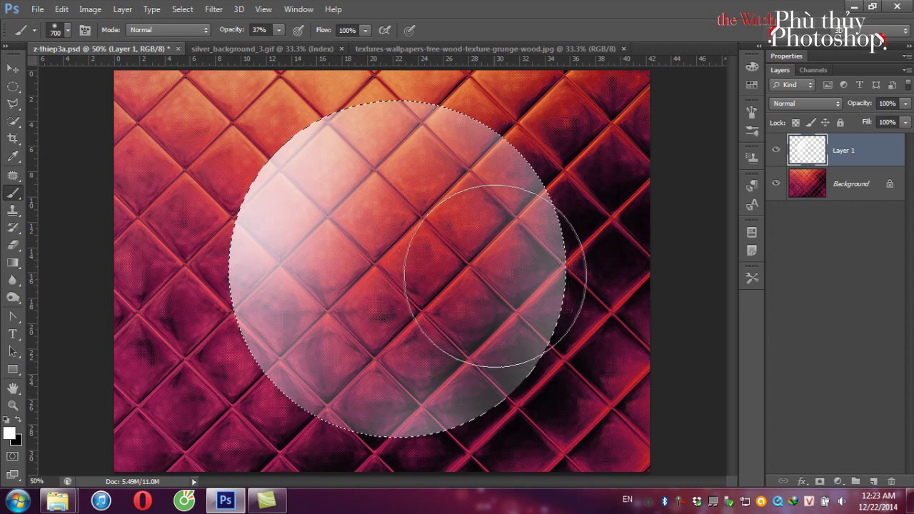
{"action": "key", "text": "bracketleft"}
{"action": "key", "text": "bracketleft"}
{"action": "key", "text": "bracketleft"}
{"action": "key", "text": "bracketleft"}
{"action": "key", "text": "bracketleft"}
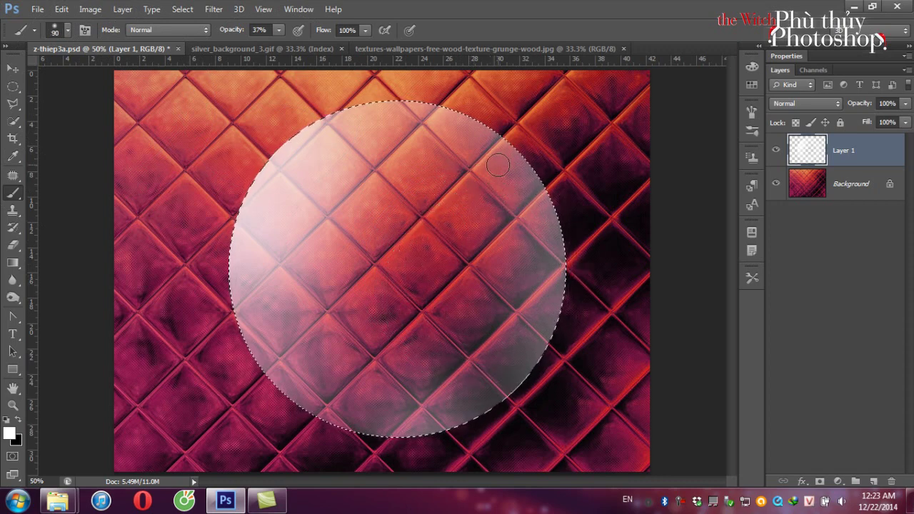
{"action": "mouse_move", "coordinate": [492, 162]}
{"action": "left_mouse_down"}
{"action": "mouse_move", "coordinate": [526, 264]}
{"action": "mouse_move", "coordinate": [524, 224]}
{"action": "mouse_move", "coordinate": [506, 179]}
{"action": "mouse_move", "coordinate": [399, 143]}
{"action": "left_mouse_up"}
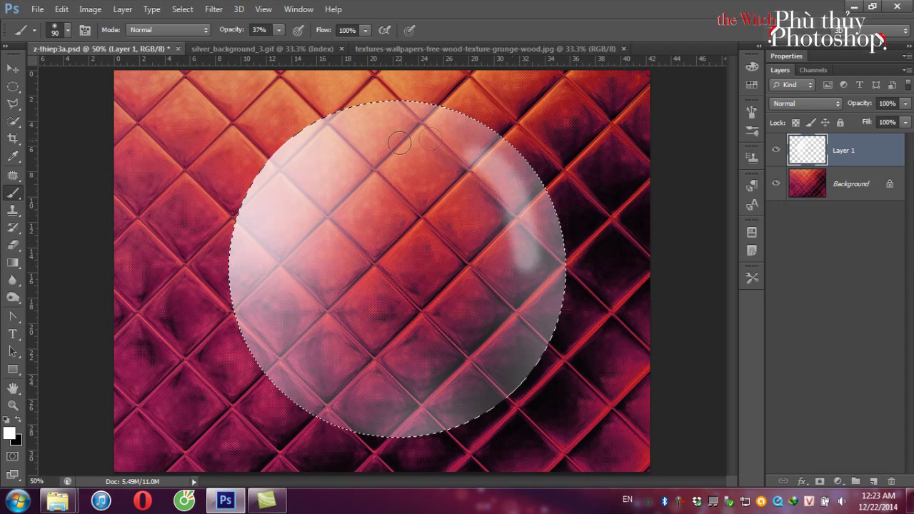
{"action": "key", "text": "ctrl+z"}
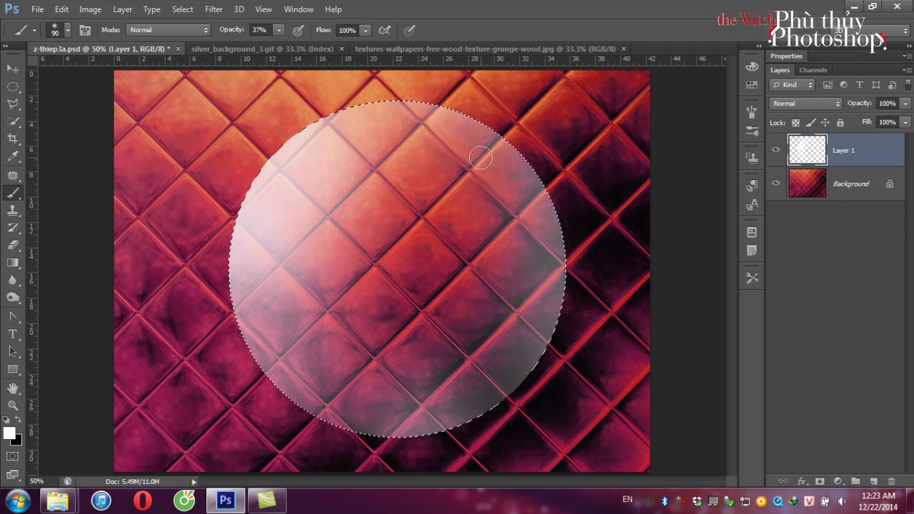
{"action": "left_click_drag", "start_coordinate": [497, 181], "coordinate": [525, 246]}
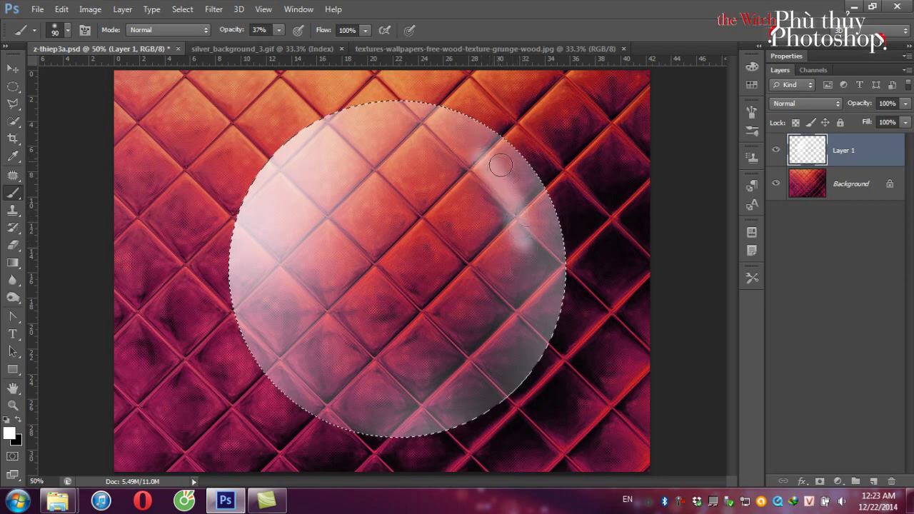
{"action": "mouse_move", "coordinate": [519, 307]}
{"action": "left_mouse_down"}
{"action": "mouse_move", "coordinate": [495, 369]}
{"action": "mouse_move", "coordinate": [468, 388]}
{"action": "left_mouse_up"}
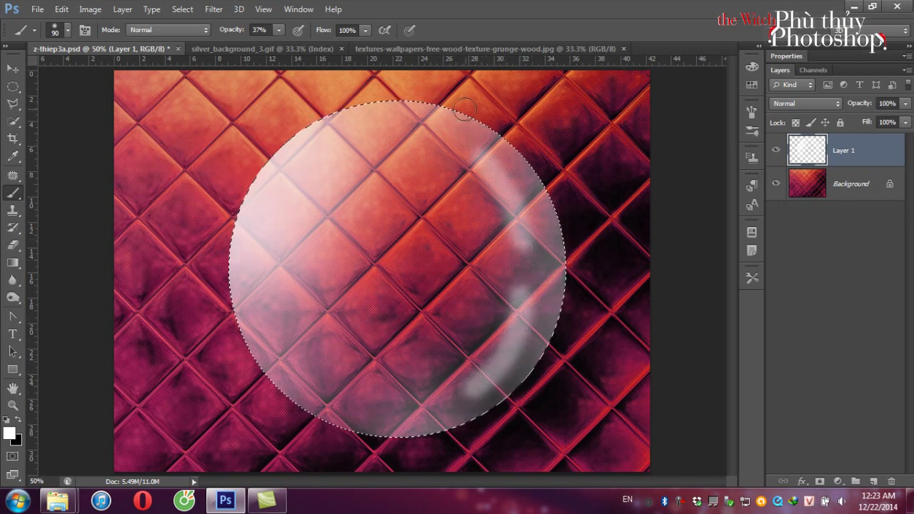
{"action": "left_click_drag", "start_coordinate": [326, 135], "coordinate": [400, 126]}
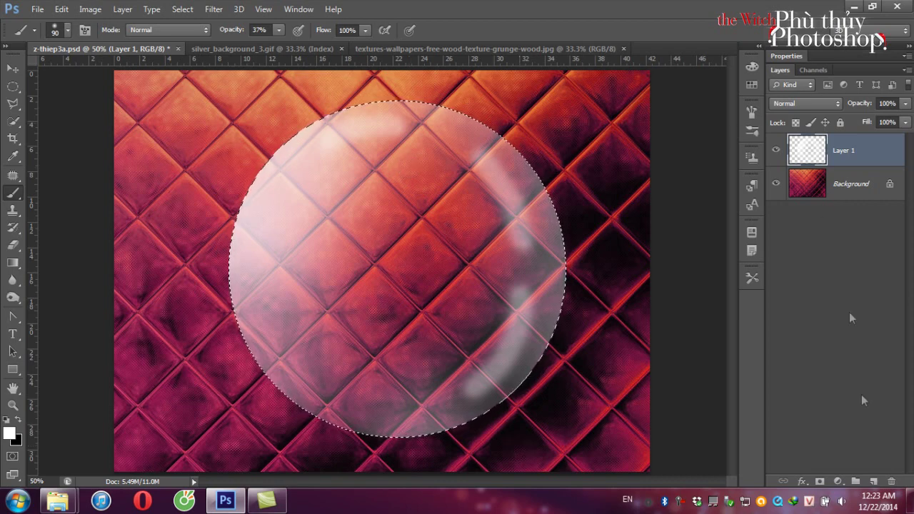
Step: Add Layer 2, load the 100 scattered texture brush and enlarge it
{"action": "left_click", "coordinate": [873, 482]}
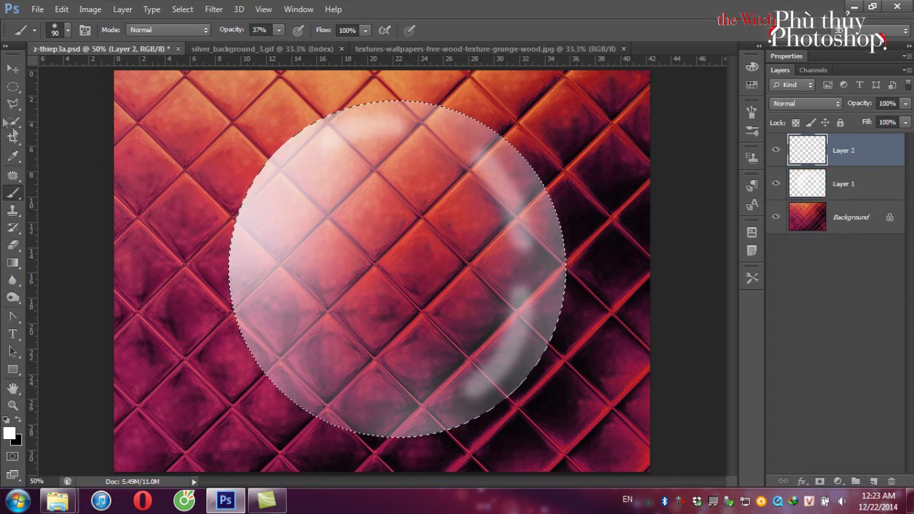
{"action": "left_click", "coordinate": [66, 31]}
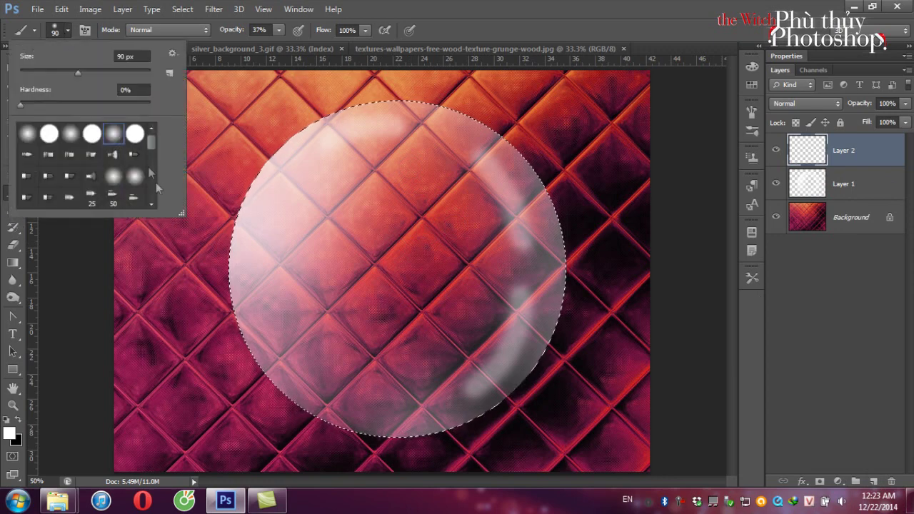
{"action": "scroll", "coordinate": [153, 144], "scroll_direction": "down", "scroll_amount": 3}
{"action": "scroll", "coordinate": [150, 154], "scroll_direction": "down", "scroll_amount": 3}
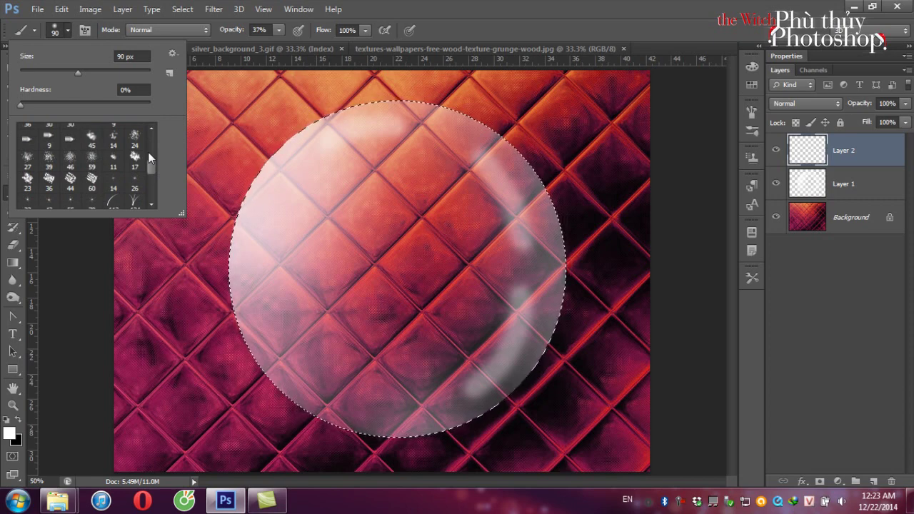
{"action": "left_click_drag", "start_coordinate": [150, 168], "coordinate": [150, 192]}
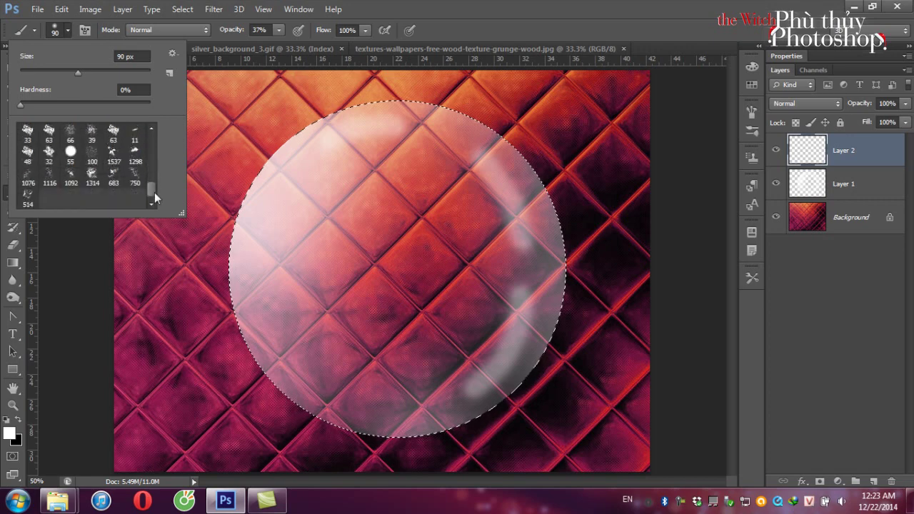
{"action": "left_click", "coordinate": [92, 156]}
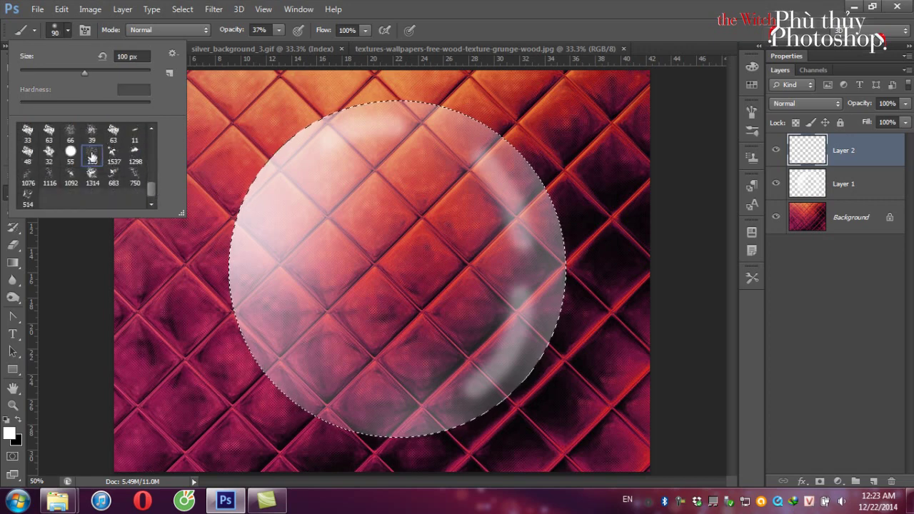
{"action": "left_click", "coordinate": [479, 13]}
{"action": "key", "text": "bracketright"}
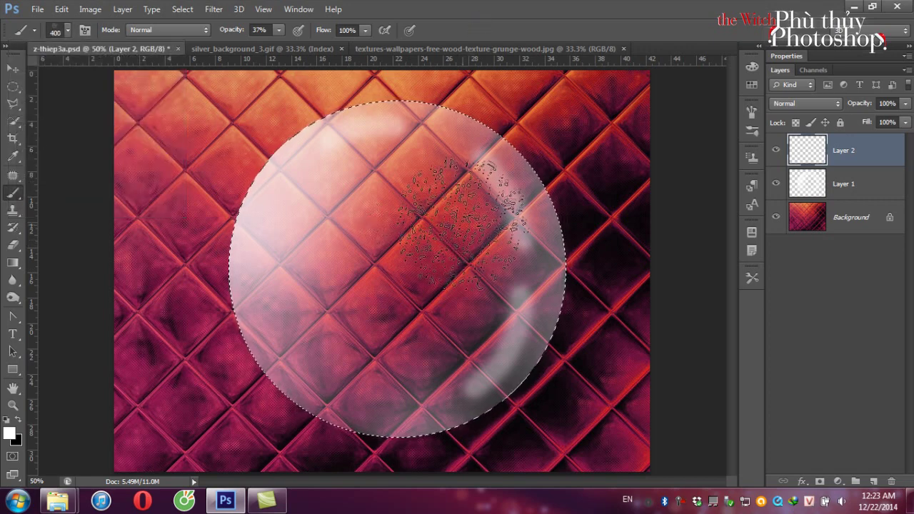
Step: At 400 px, paint white frost streaks across the globe and a snowy drift along its bottom
{"action": "key", "text": "bracketright"}
{"action": "key", "text": "bracketright"}
{"action": "key", "text": "bracketright"}
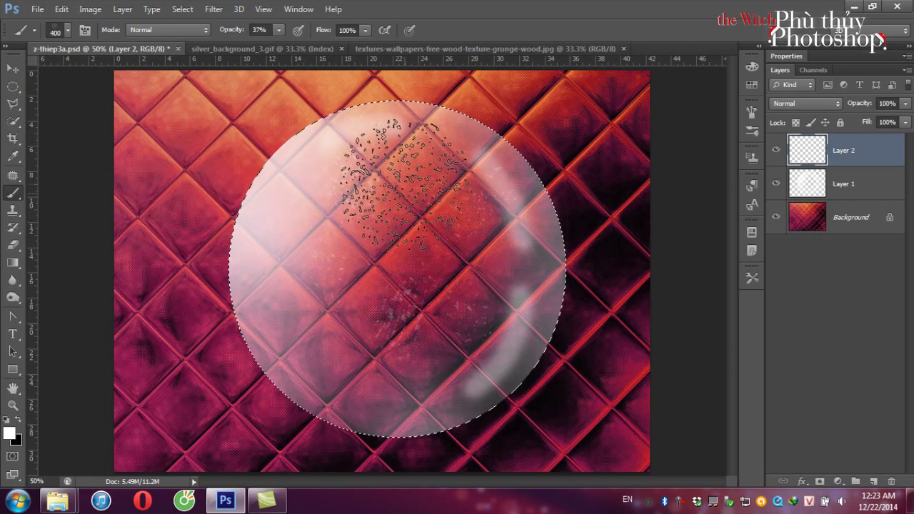
{"action": "mouse_move", "coordinate": [514, 243]}
{"action": "left_mouse_down"}
{"action": "mouse_move", "coordinate": [510, 307]}
{"action": "mouse_move", "coordinate": [297, 207]}
{"action": "left_mouse_up"}
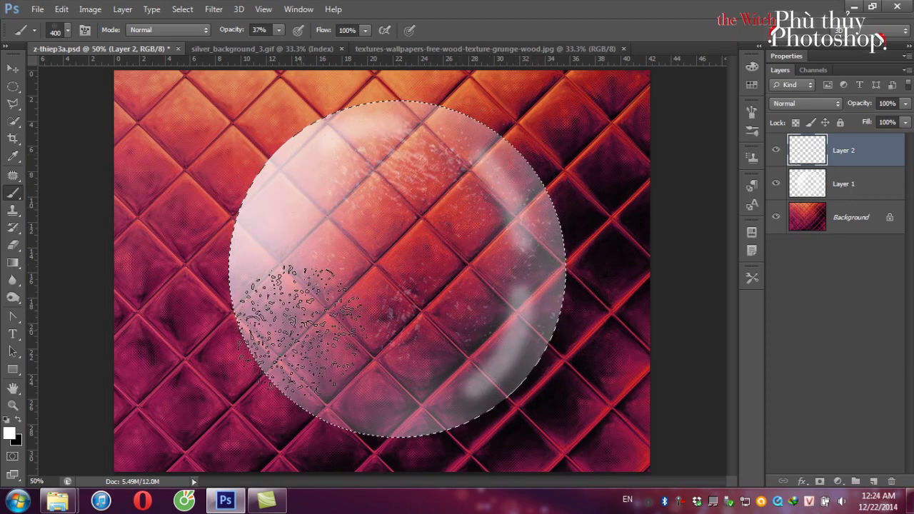
{"action": "mouse_move", "coordinate": [326, 408]}
{"action": "left_mouse_down"}
{"action": "mouse_move", "coordinate": [377, 438]}
{"action": "mouse_move", "coordinate": [293, 407]}
{"action": "mouse_move", "coordinate": [307, 438]}
{"action": "mouse_move", "coordinate": [438, 438]}
{"action": "mouse_move", "coordinate": [509, 408]}
{"action": "mouse_move", "coordinate": [521, 414]}
{"action": "mouse_move", "coordinate": [449, 408]}
{"action": "mouse_move", "coordinate": [336, 449]}
{"action": "mouse_move", "coordinate": [302, 438]}
{"action": "mouse_move", "coordinate": [421, 428]}
{"action": "mouse_move", "coordinate": [531, 368]}
{"action": "mouse_move", "coordinate": [297, 414]}
{"action": "left_mouse_up"}
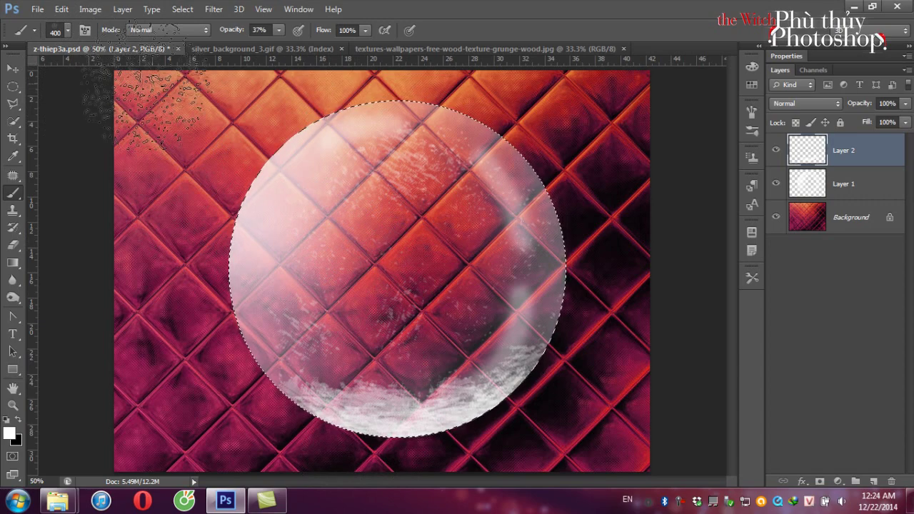
{"action": "left_click", "coordinate": [12, 68]}
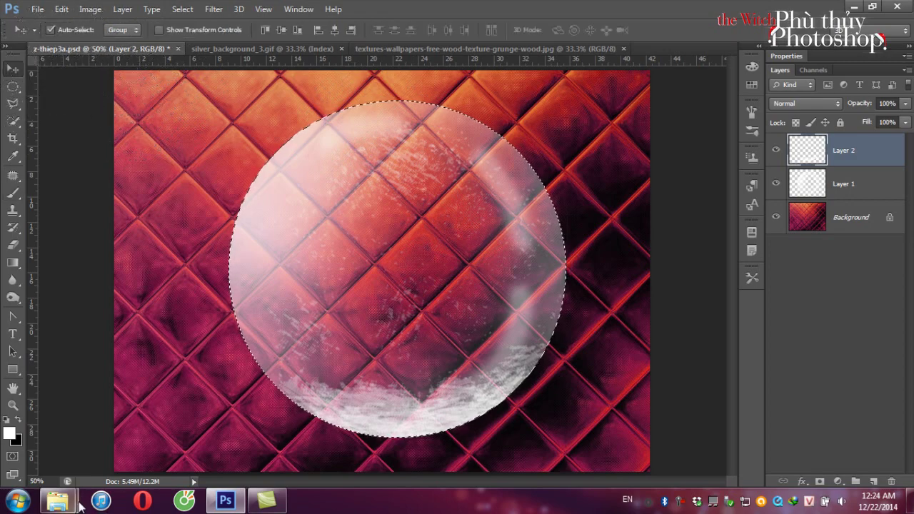
Step: Open christmas-decorations-icon-1004154719.png from H:\VECTOR ICON\xmas in Photoshop
{"action": "mouse_move", "coordinate": [58, 500]}
{"action": "left_click", "coordinate": [78, 429]}
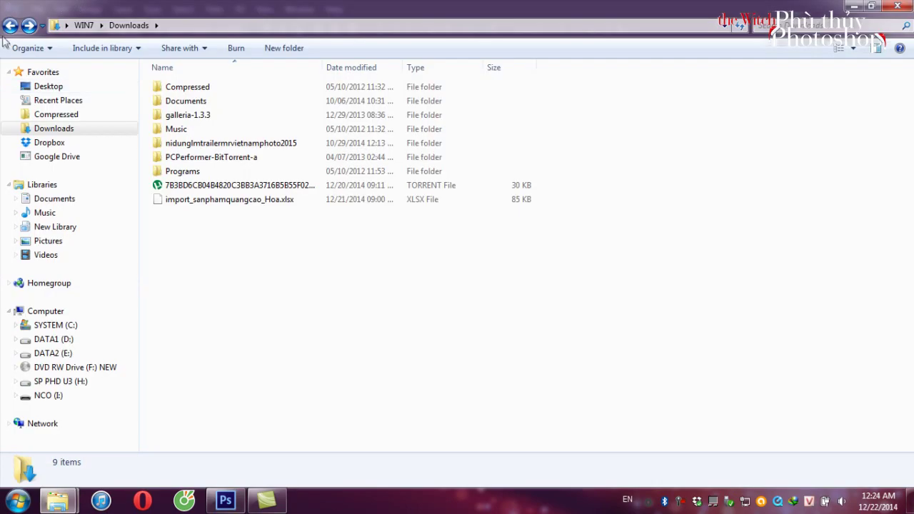
{"action": "left_click", "coordinate": [9, 27]}
{"action": "left_click", "coordinate": [9, 27]}
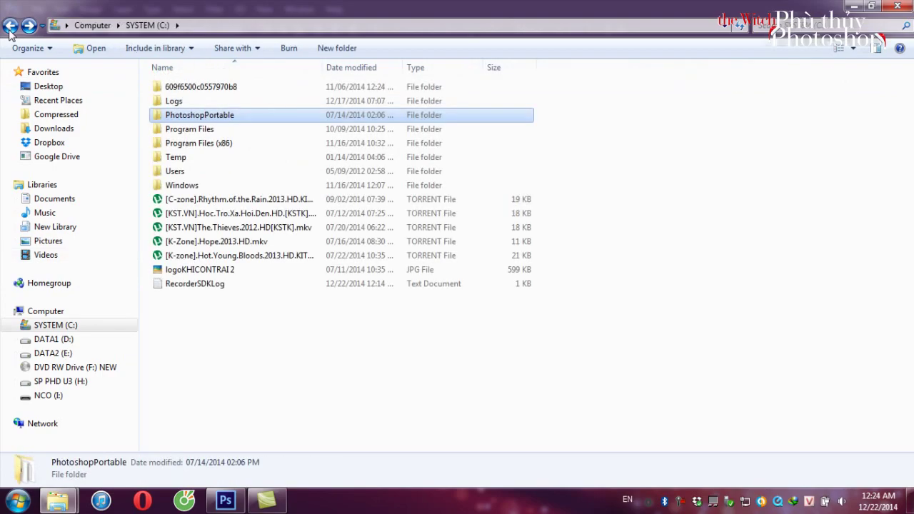
{"action": "left_click", "coordinate": [10, 27]}
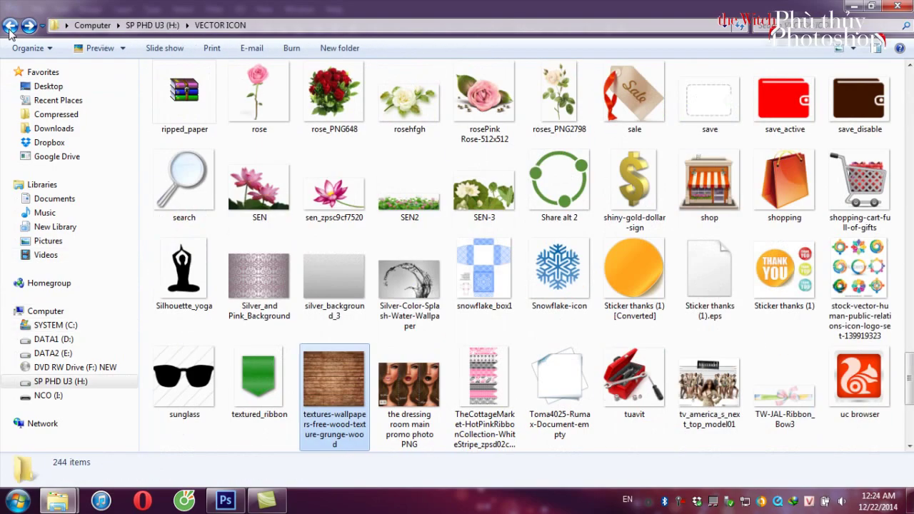
{"action": "left_click_drag", "start_coordinate": [909, 396], "coordinate": [909, 89]}
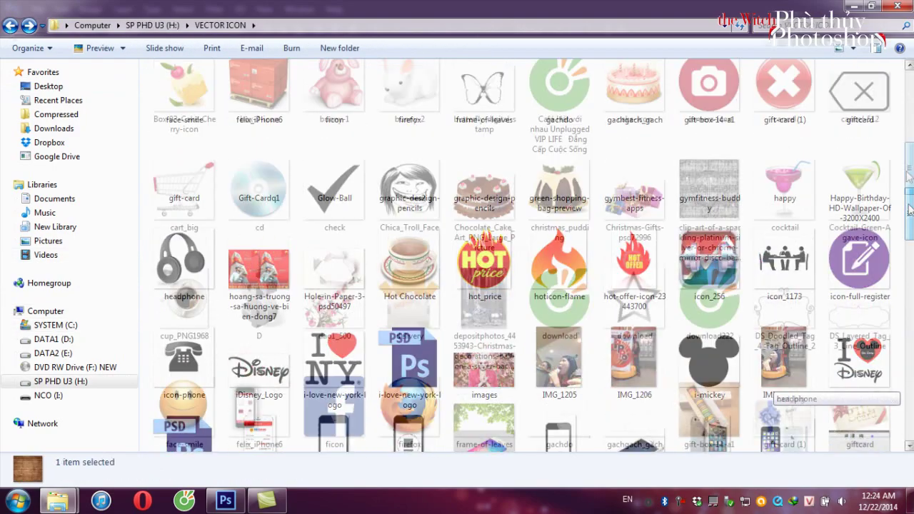
{"action": "double_click", "coordinate": [559, 100]}
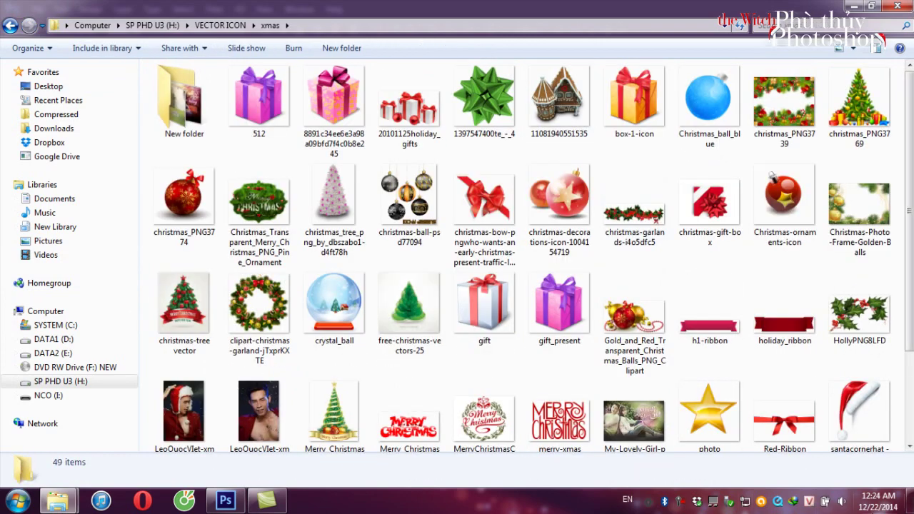
{"action": "mouse_move", "coordinate": [564, 203]}
{"action": "left_mouse_down"}
{"action": "mouse_move", "coordinate": [357, 339]}
{"action": "mouse_move", "coordinate": [816, 344]}
{"action": "left_mouse_up"}
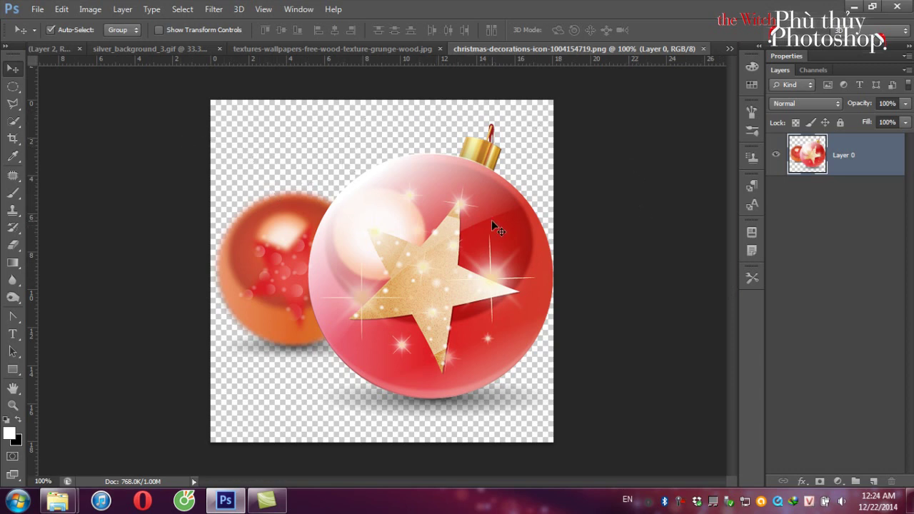
Step: Copy the ornament into the card and move Layer 3 beneath the globe layers
{"action": "key", "text": "ctrl+a"}
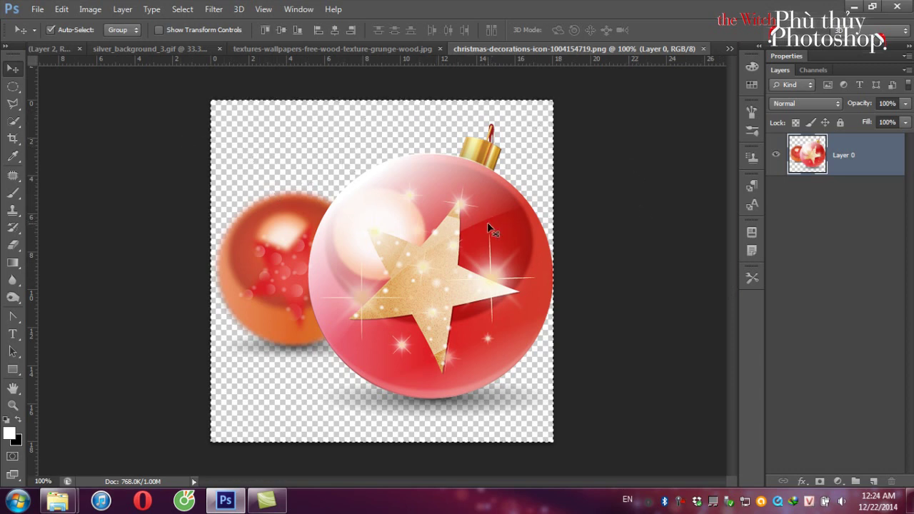
{"action": "key", "text": "ctrl+w"}
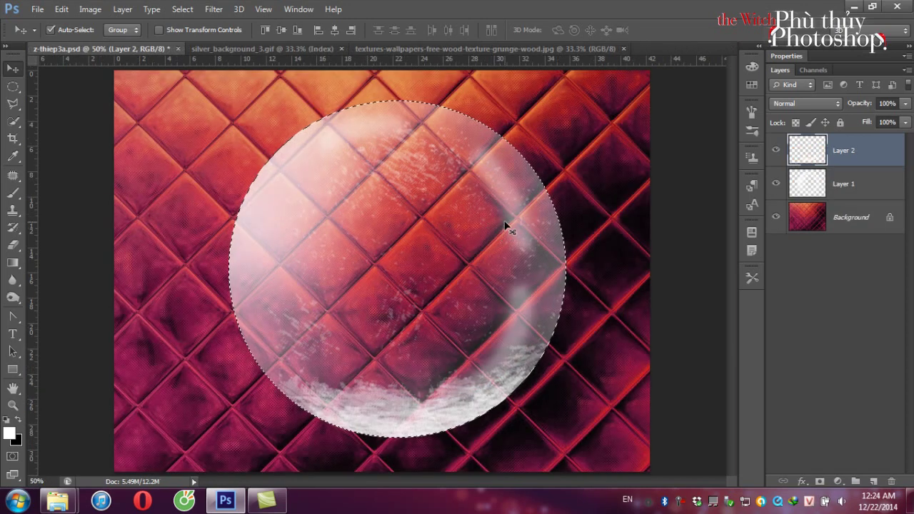
{"action": "key", "text": "ctrl+v"}
{"action": "left_click_drag", "start_coordinate": [810, 158], "coordinate": [810, 234]}
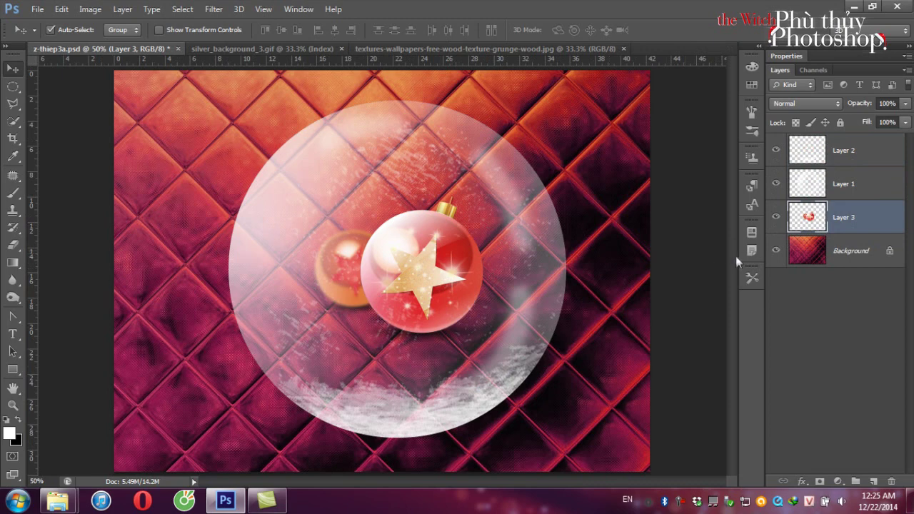
Step: Scale the ornament to about 64% and rest it on the globe's lower-right snow
{"action": "key", "text": "ctrl+t"}
{"action": "left_click_drag", "start_coordinate": [315, 194], "coordinate": [373, 249]}
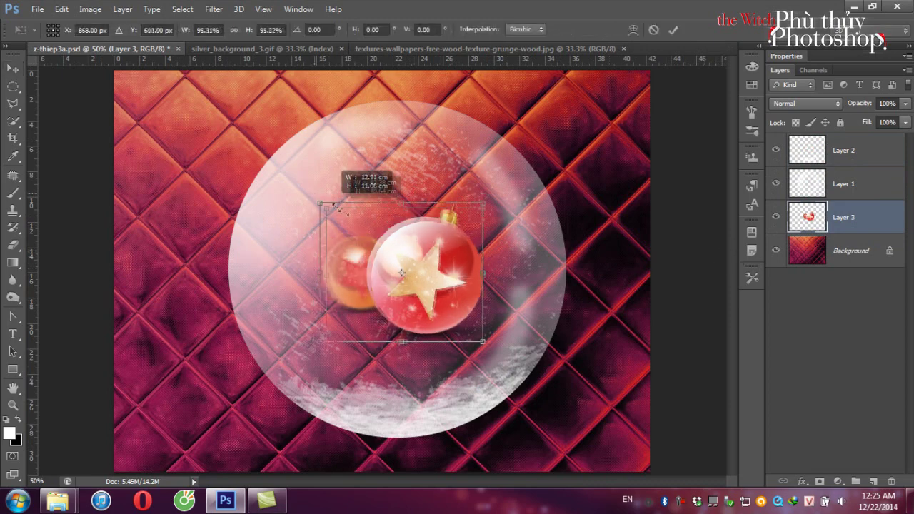
{"action": "left_click_drag", "start_coordinate": [462, 294], "coordinate": [494, 355]}
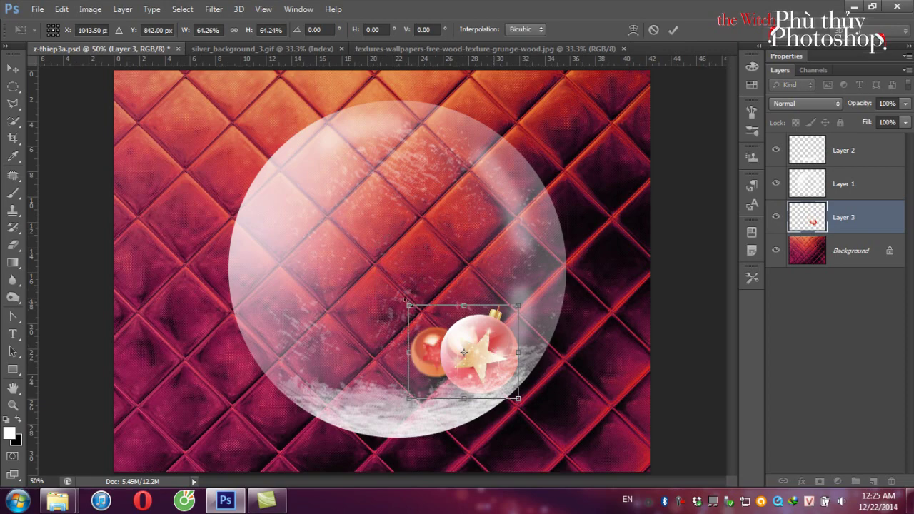
{"action": "key", "text": "Return"}
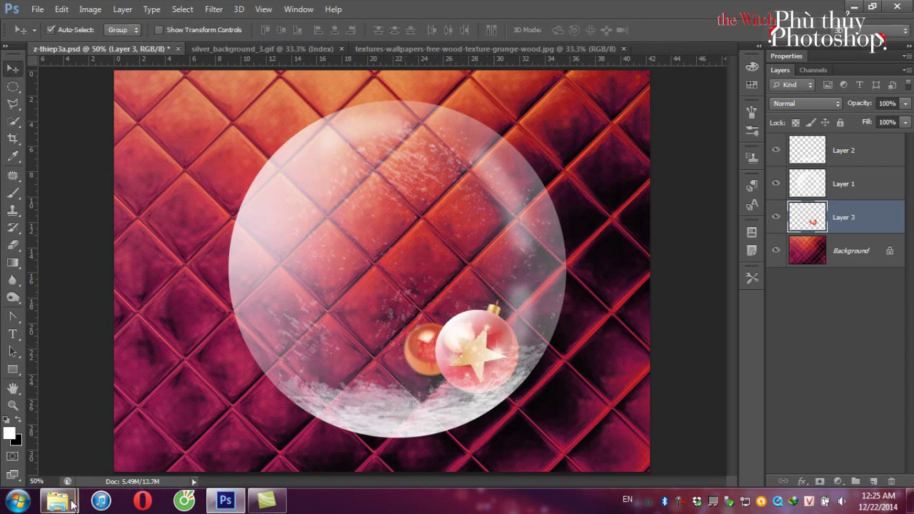
Step: Bring the Xmas-Tree-icon clip-art into the card and enlarge it to about 185%
{"action": "left_click", "coordinate": [83, 428]}
{"action": "left_click", "coordinate": [771, 436]}
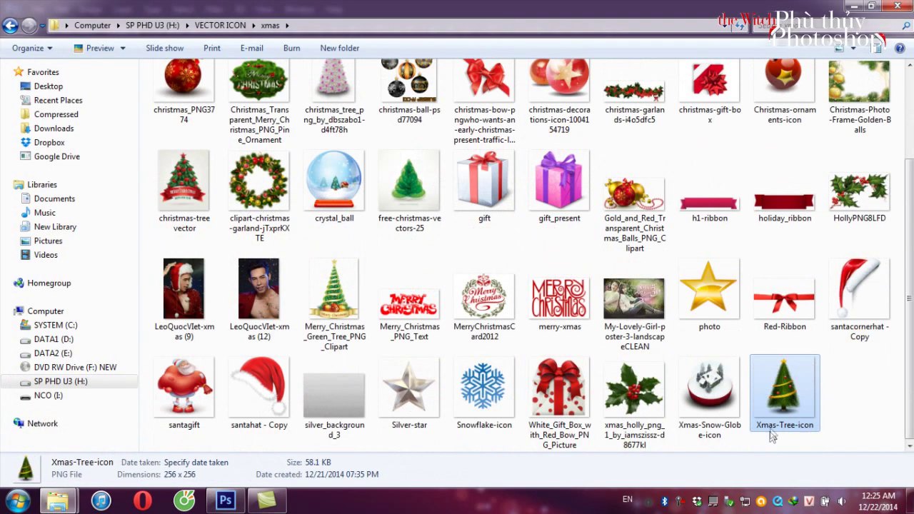
{"action": "mouse_move", "coordinate": [771, 437]}
{"action": "left_mouse_down"}
{"action": "mouse_move", "coordinate": [689, 367]}
{"action": "mouse_move", "coordinate": [805, 375]}
{"action": "left_mouse_up"}
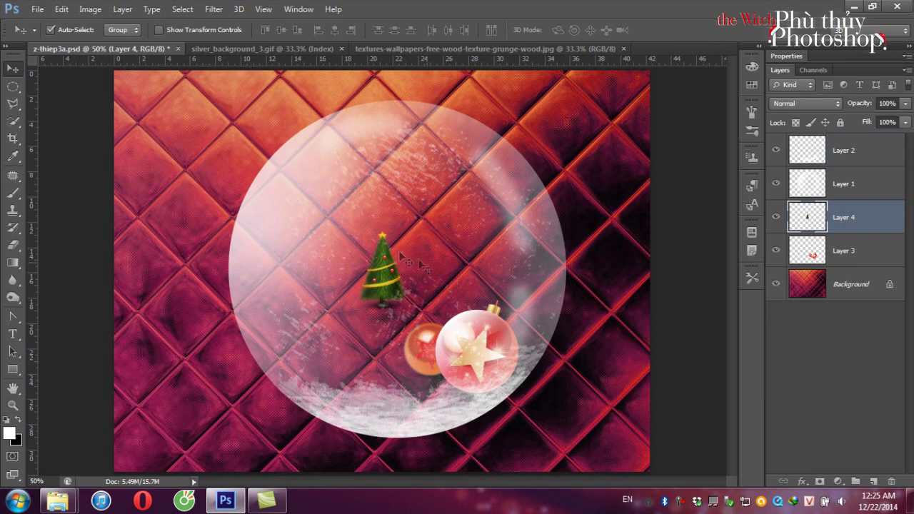
{"action": "key", "text": "ctrl+t"}
{"action": "left_click_drag", "start_coordinate": [418, 230], "coordinate": [438, 169]}
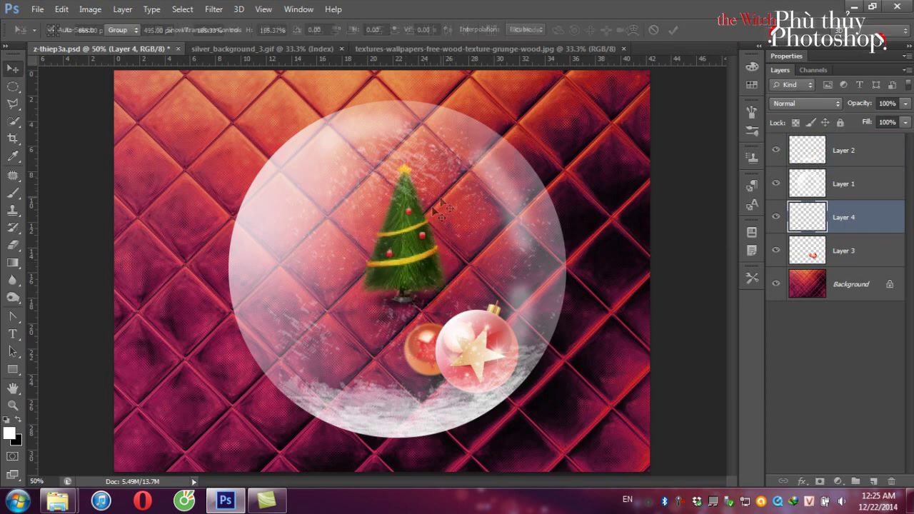
{"action": "key", "text": "Return"}
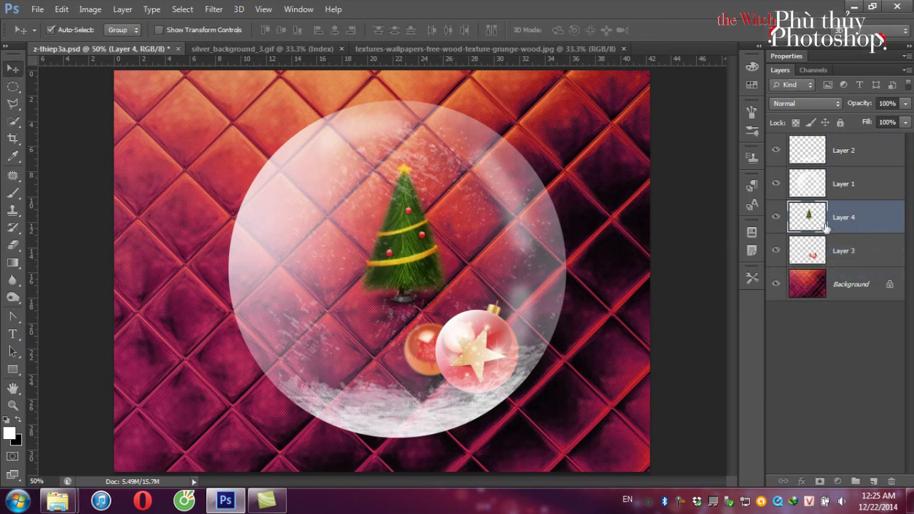
Step: Put the tree layer below the ornament, scale it about 119% and shift it right in the globe
{"action": "left_click_drag", "start_coordinate": [826, 227], "coordinate": [821, 266]}
{"action": "mouse_move", "coordinate": [408, 250]}
{"action": "left_mouse_down"}
{"action": "mouse_move", "coordinate": [485, 294]}
{"action": "mouse_move", "coordinate": [490, 277]}
{"action": "left_mouse_up"}
{"action": "key", "text": "ctrl+t"}
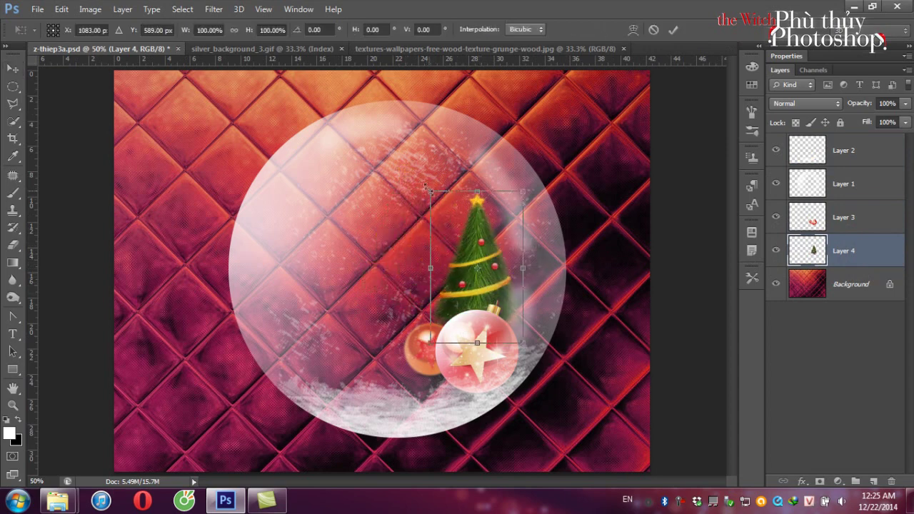
{"action": "left_click_drag", "start_coordinate": [428, 190], "coordinate": [413, 163]}
{"action": "left_click_drag", "start_coordinate": [481, 255], "coordinate": [500, 254]}
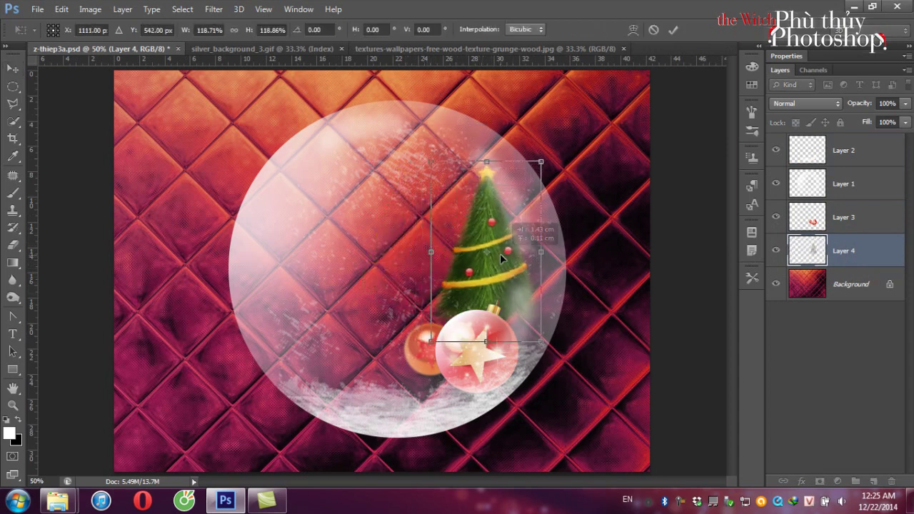
{"action": "key", "text": "Return"}
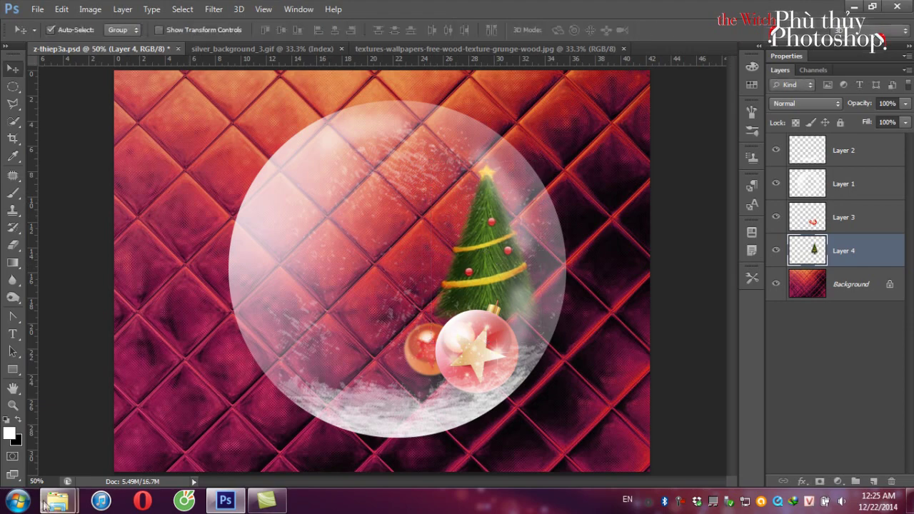
Step: Paste the White_Gift_Box image into the card as Layer 5
{"action": "mouse_move", "coordinate": [57, 501]}
{"action": "left_click", "coordinate": [65, 443]}
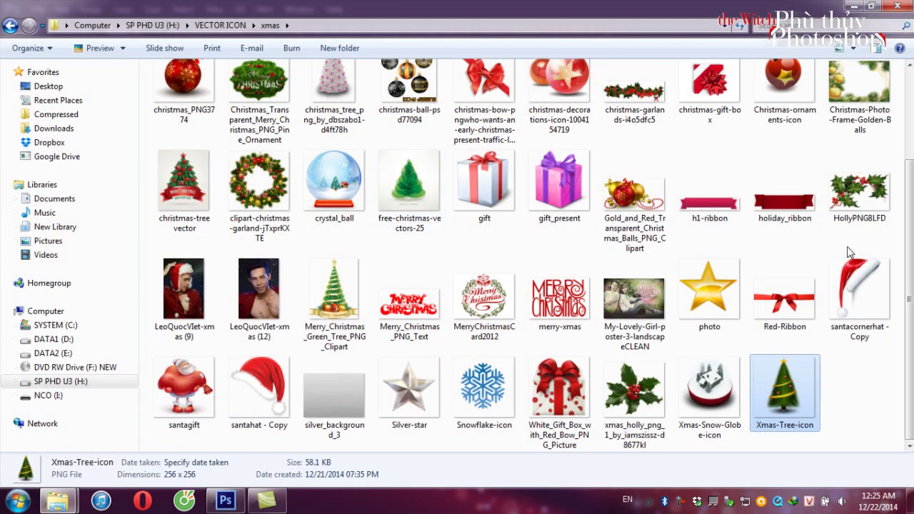
{"action": "mouse_move", "coordinate": [559, 389]}
{"action": "left_mouse_down"}
{"action": "mouse_move", "coordinate": [235, 476]}
{"action": "mouse_move", "coordinate": [826, 371]}
{"action": "left_mouse_up"}
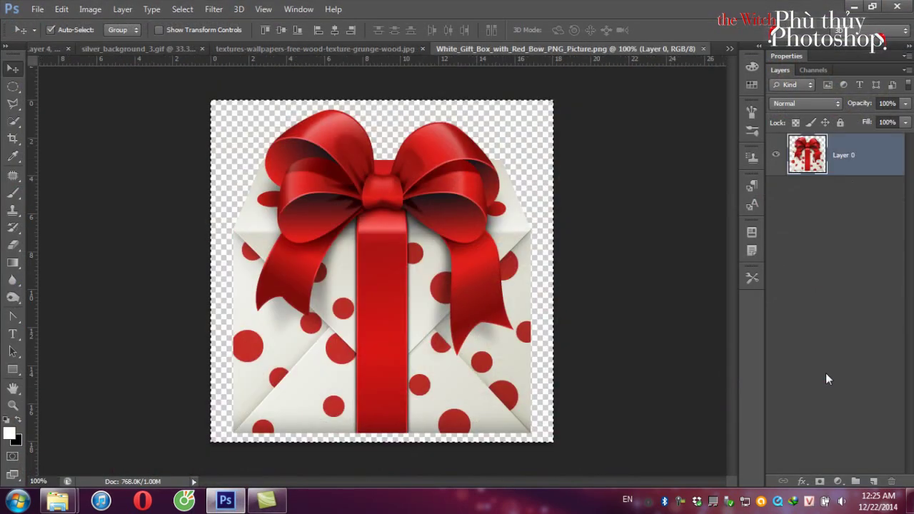
{"action": "key", "text": "ctrl+w"}
{"action": "key", "text": "ctrl+v"}
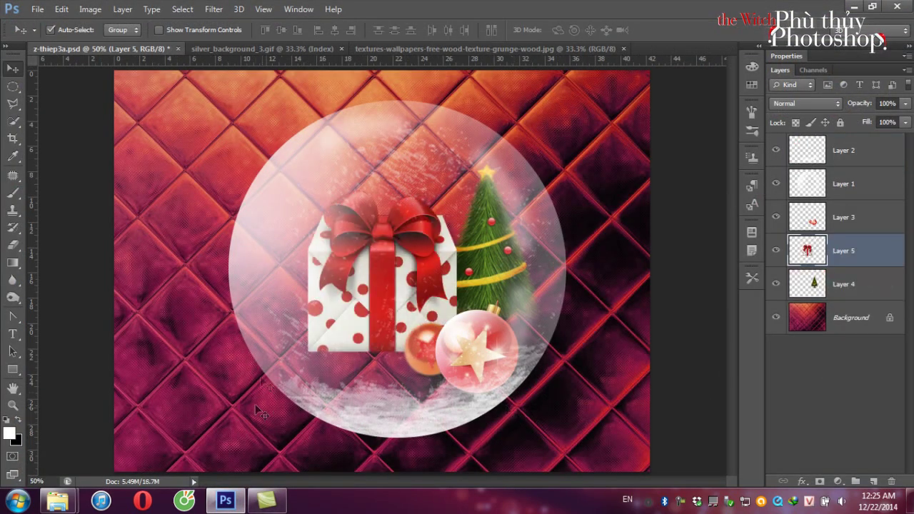
Step: Scale the gift box to about 64% and place it at the globe's lower left
{"action": "key", "text": "ctrl+t"}
{"action": "left_click_drag", "start_coordinate": [456, 192], "coordinate": [403, 250]}
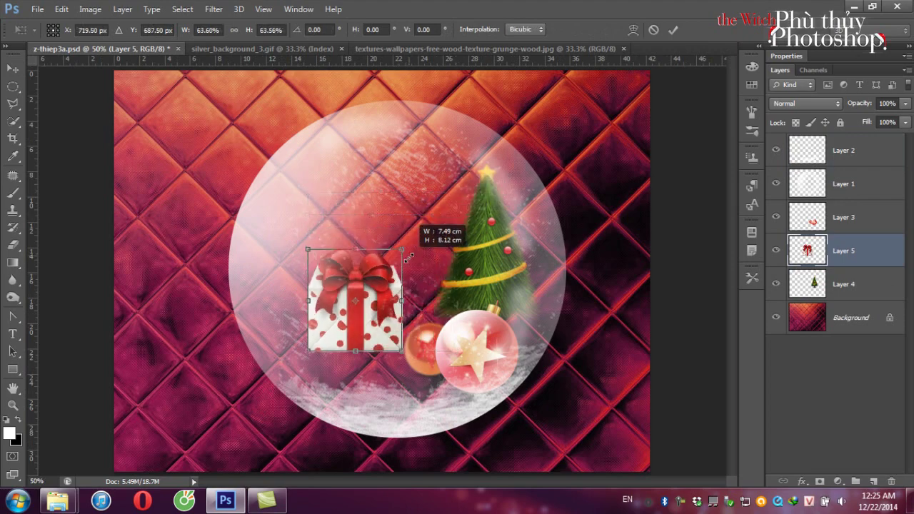
{"action": "left_click_drag", "start_coordinate": [370, 306], "coordinate": [365, 357]}
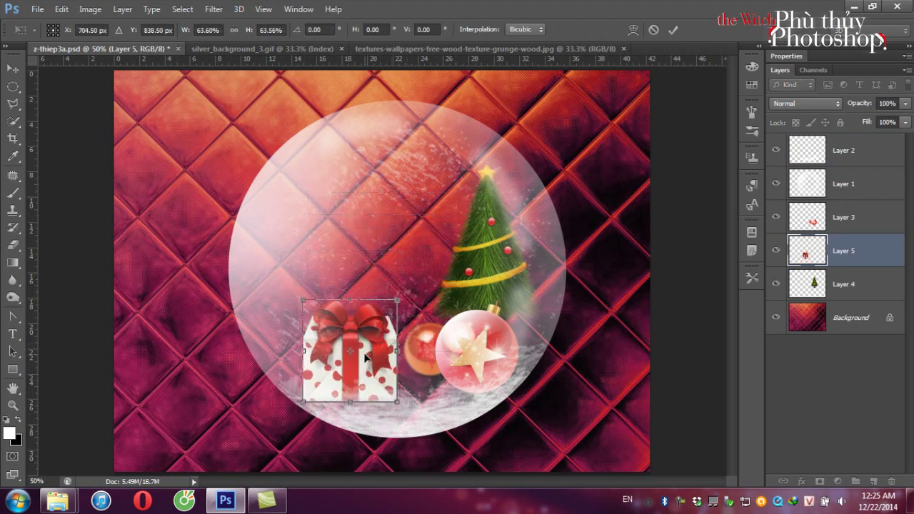
{"action": "key", "text": "Return"}
Step: Paste the Santa figure from santagift into the card as a new layer
{"action": "left_click", "coordinate": [111, 454]}
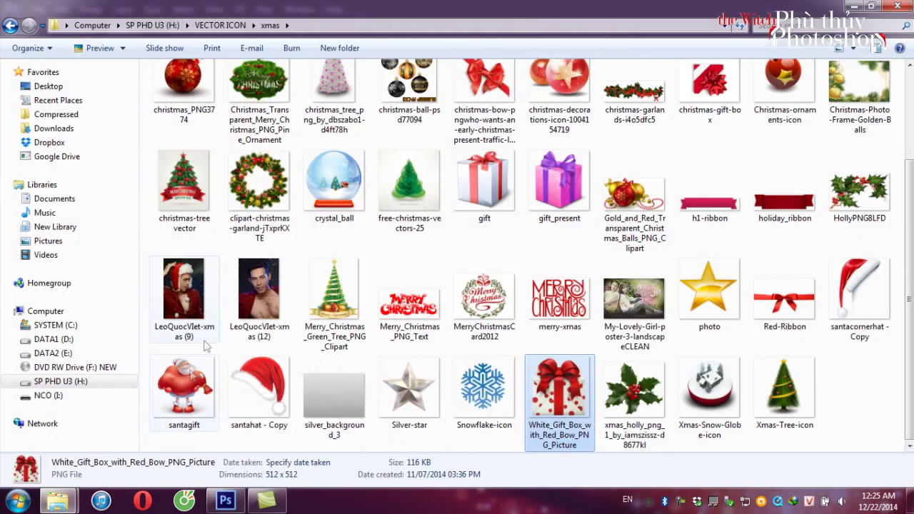
{"action": "left_click_drag", "start_coordinate": [183, 389], "coordinate": [521, 462]}
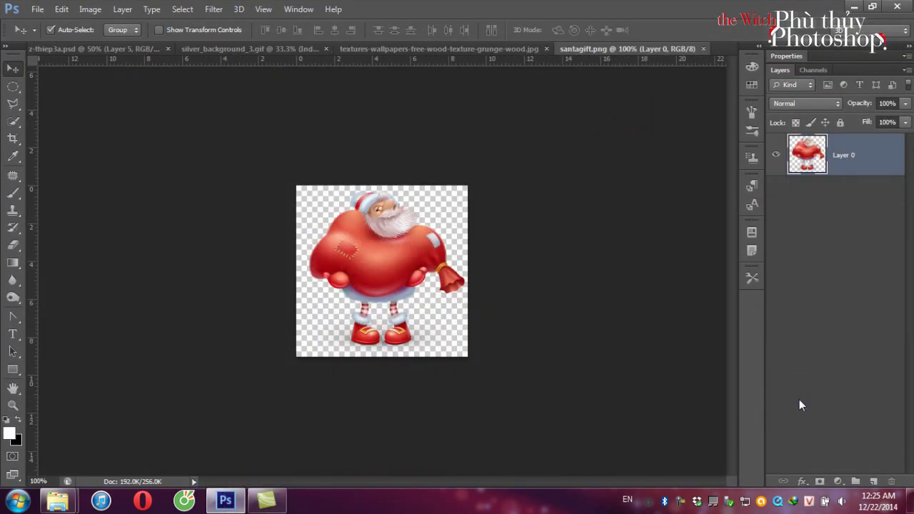
{"action": "key", "text": "ctrl+w"}
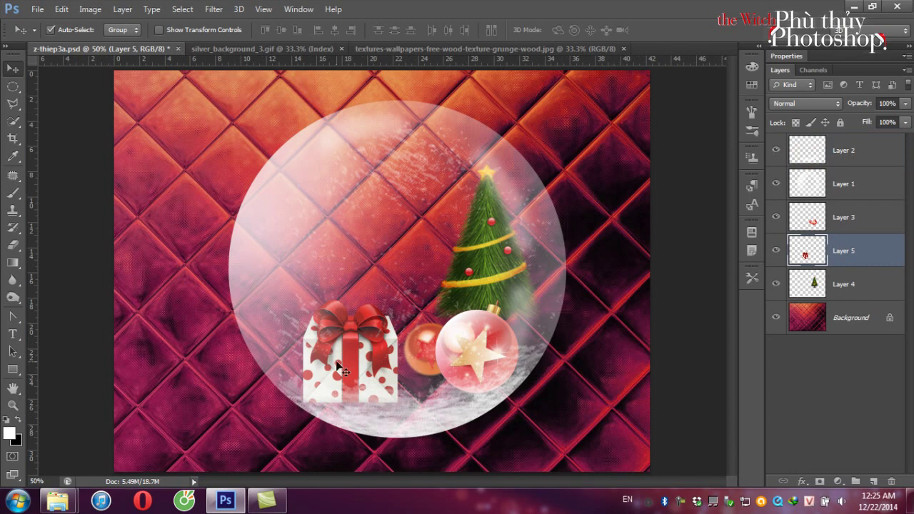
{"action": "key", "text": "ctrl+v"}
Step: Stand Santa on the gift box, enlarged to about 155%
{"action": "left_click_drag", "start_coordinate": [389, 266], "coordinate": [360, 289]}
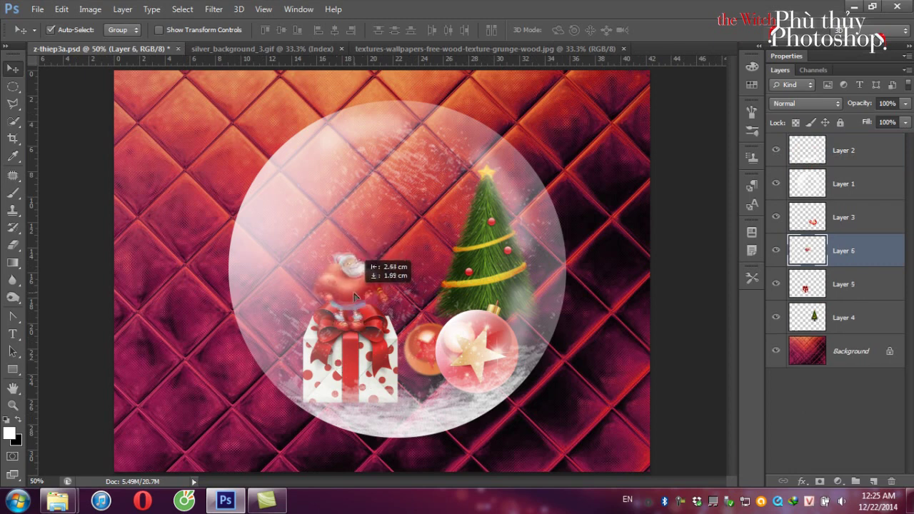
{"action": "key", "text": "ctrl+t"}
{"action": "left_click_drag", "start_coordinate": [390, 255], "coordinate": [434, 210]}
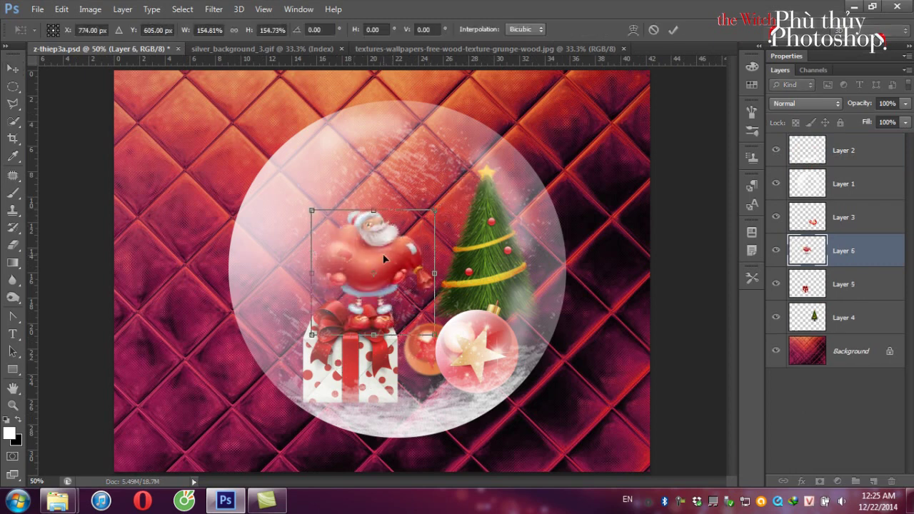
{"action": "left_click_drag", "start_coordinate": [382, 262], "coordinate": [361, 252]}
{"action": "key", "text": "Return"}
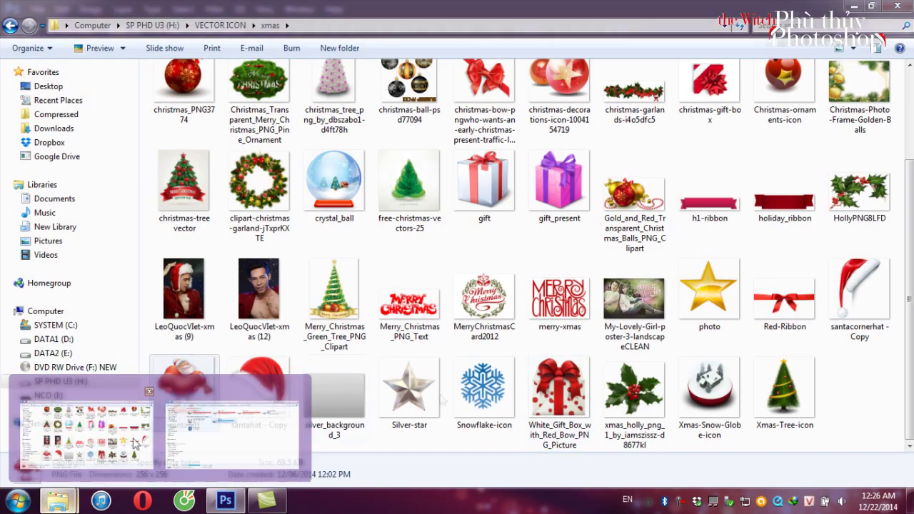
{"action": "left_click", "coordinate": [85, 421]}
{"action": "left_click_drag", "start_coordinate": [634, 389], "coordinate": [785, 399]}
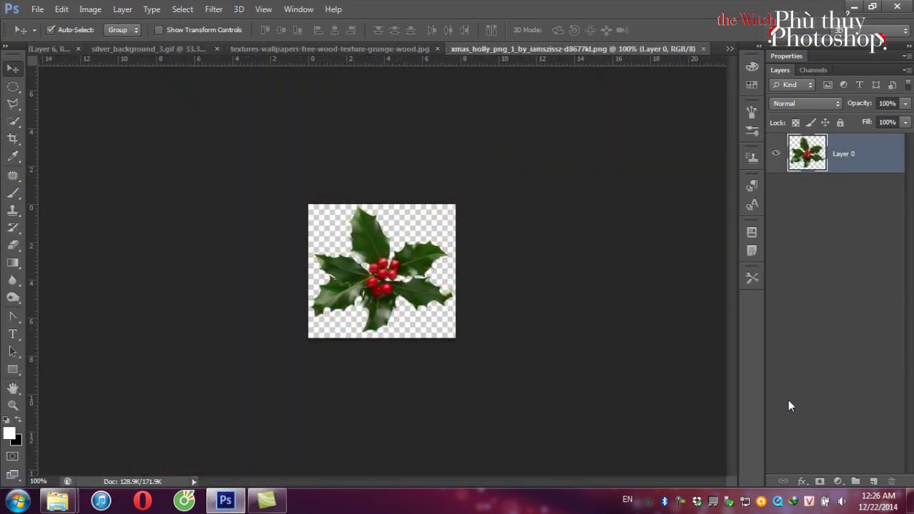
{"action": "key", "text": "ctrl+w"}
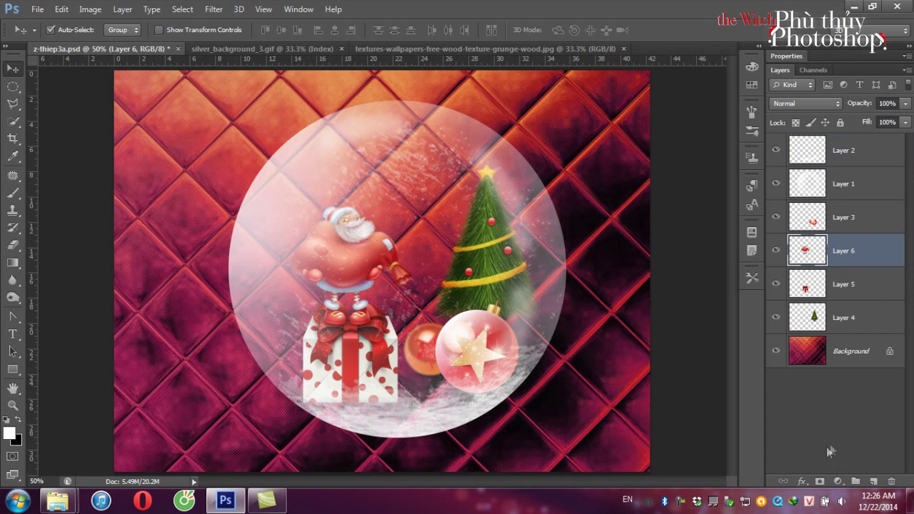
Step: Draw a rectangular selection about 14.98 × 4.92 cm just beneath the globe
{"action": "left_click_drag", "start_coordinate": [12, 95], "coordinate": [62, 99]}
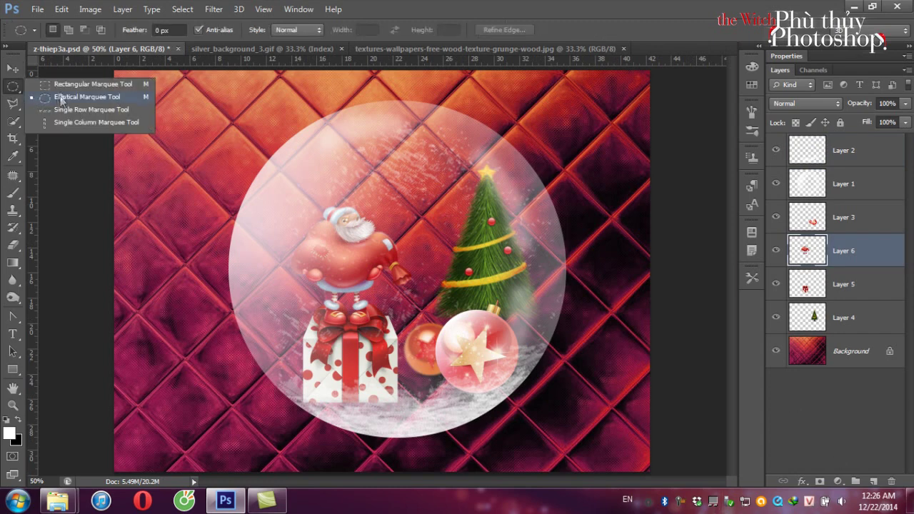
{"action": "left_click", "coordinate": [63, 87]}
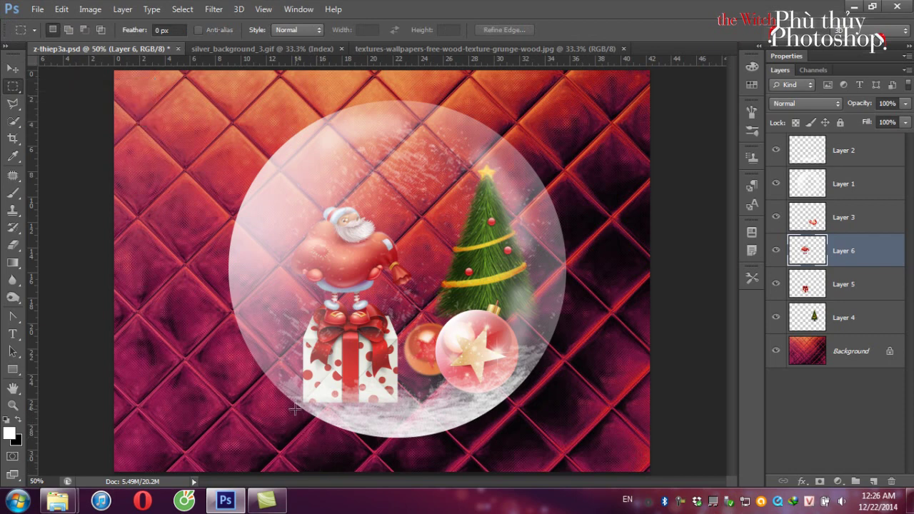
{"action": "left_click_drag", "start_coordinate": [294, 409], "coordinate": [501, 486]}
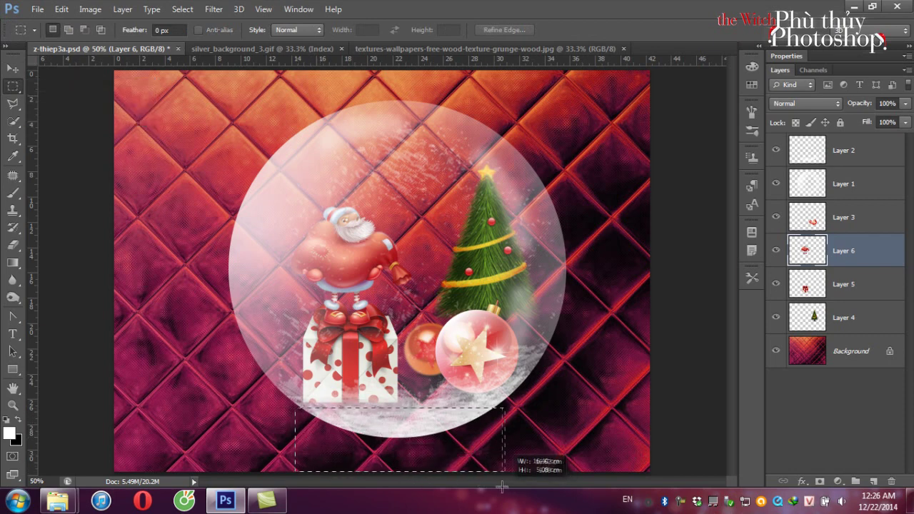
{"action": "left_click_drag", "start_coordinate": [502, 486], "coordinate": [499, 483]}
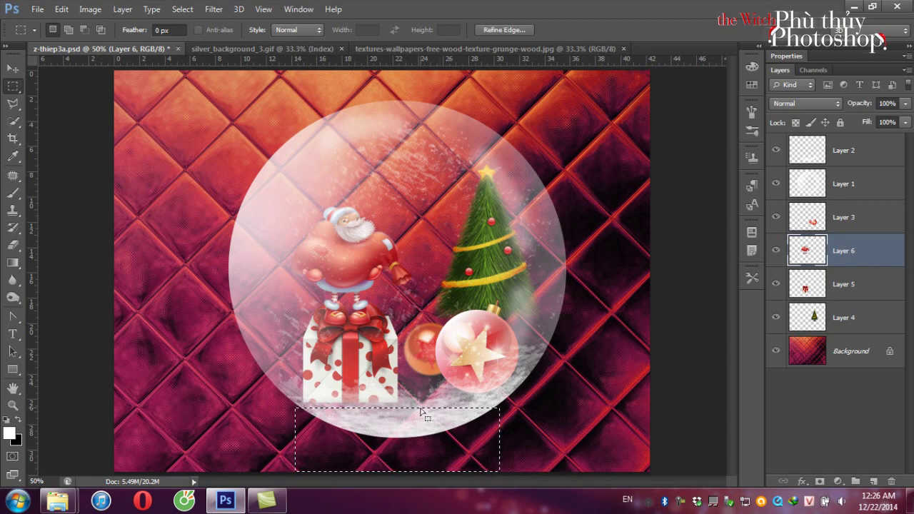
{"action": "left_click_drag", "start_coordinate": [325, 425], "coordinate": [491, 471]}
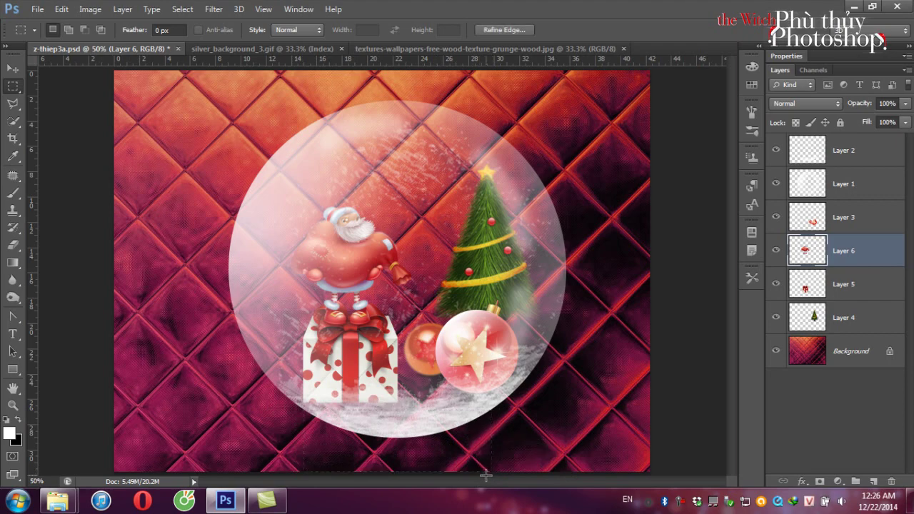
Step: Select the entire wood-plank texture image, then return to z-thiep3a.psd
{"action": "left_click", "coordinate": [296, 49]}
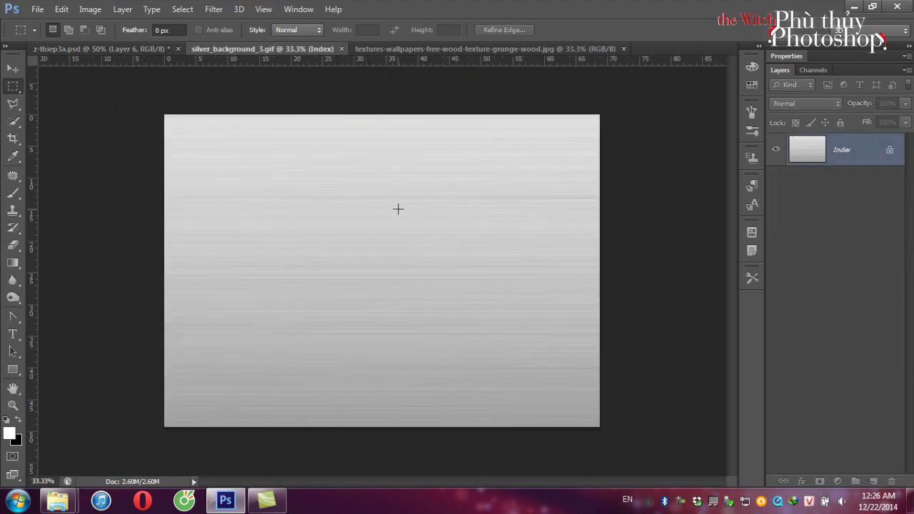
{"action": "left_click", "coordinate": [410, 49]}
{"action": "key", "text": "ctrl+a"}
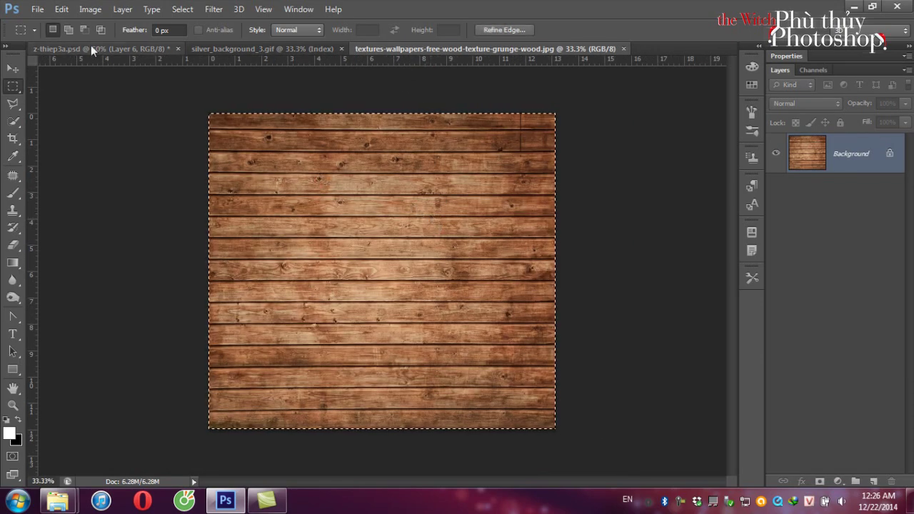
{"action": "left_click", "coordinate": [91, 48]}
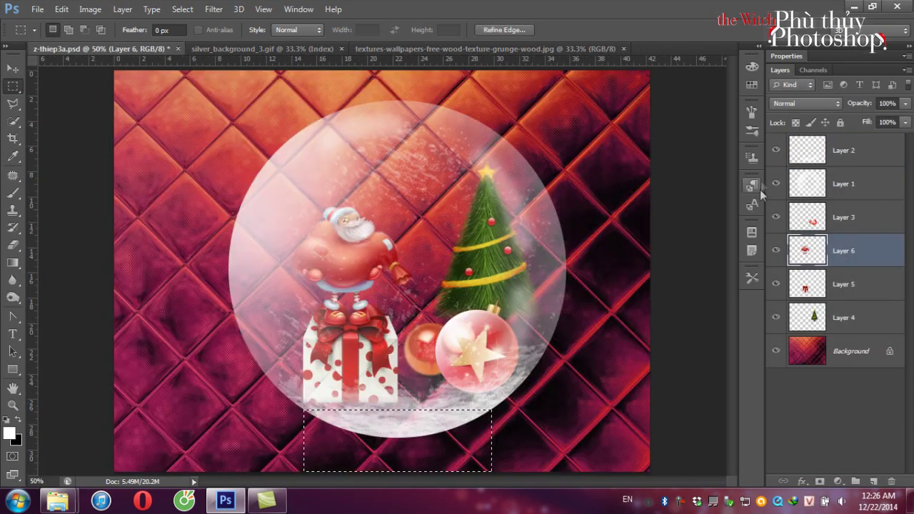
Step: Paste the wood texture into the rectangle on a new layer and shrink it to fit
{"action": "left_click", "coordinate": [872, 481]}
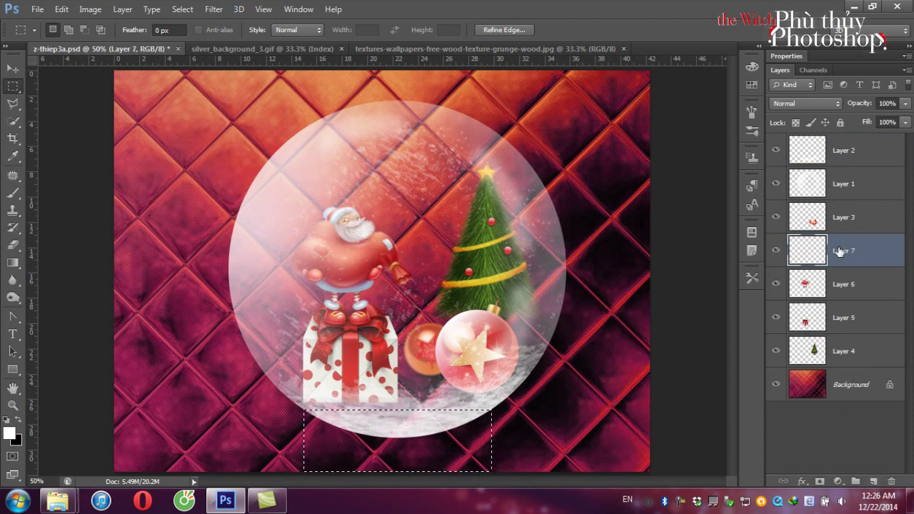
{"action": "key", "text": "ctrl+alt+shift+v"}
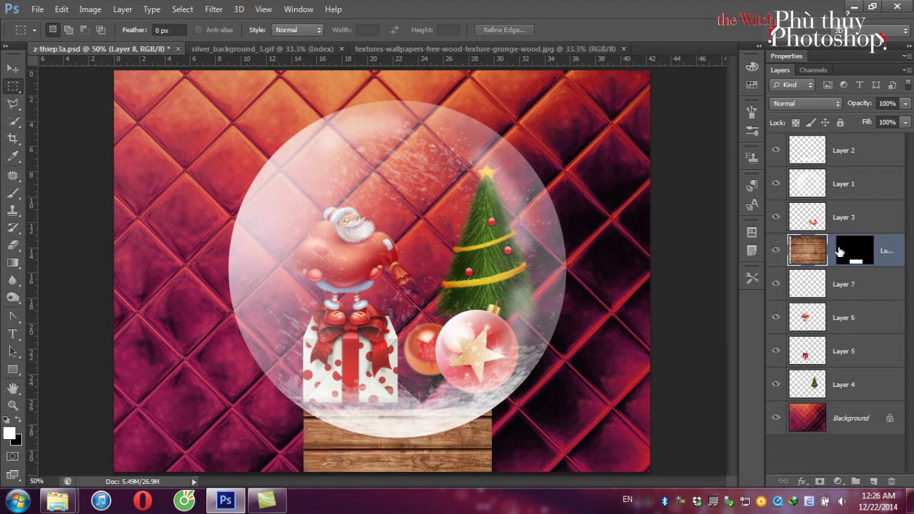
{"action": "key", "text": "ctrl+t"}
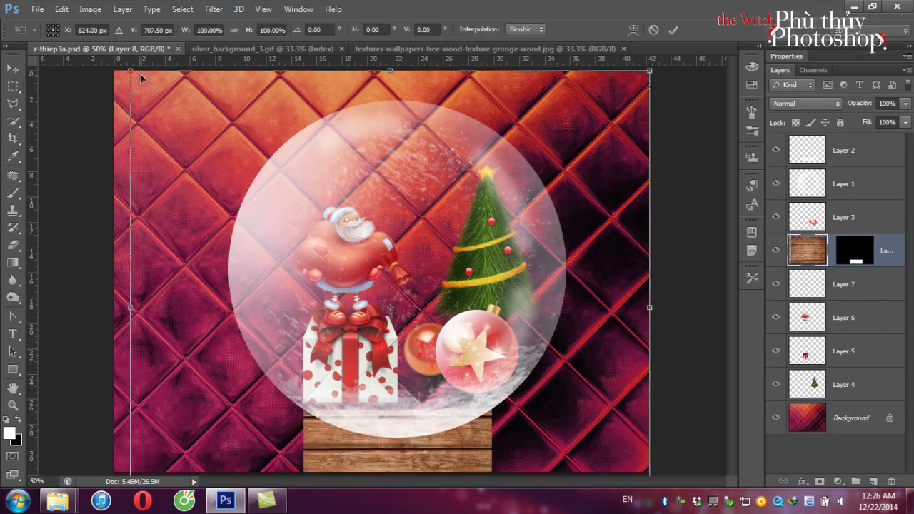
{"action": "left_click_drag", "start_coordinate": [131, 71], "coordinate": [433, 340]}
{"action": "left_click_drag", "start_coordinate": [524, 399], "coordinate": [371, 388]}
{"action": "key", "text": "Return"}
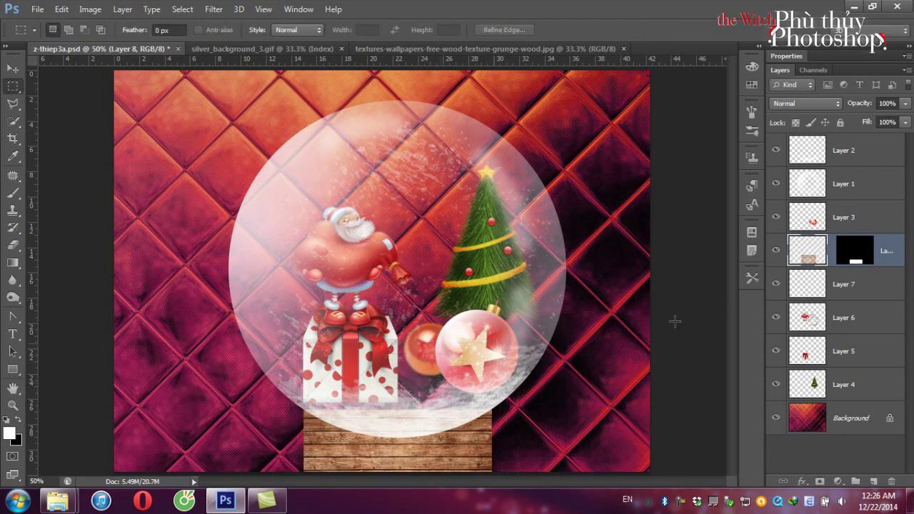
Step: Merge the wood with an empty layer into Layer 9 and move it to the top
{"action": "left_click", "coordinate": [874, 481]}
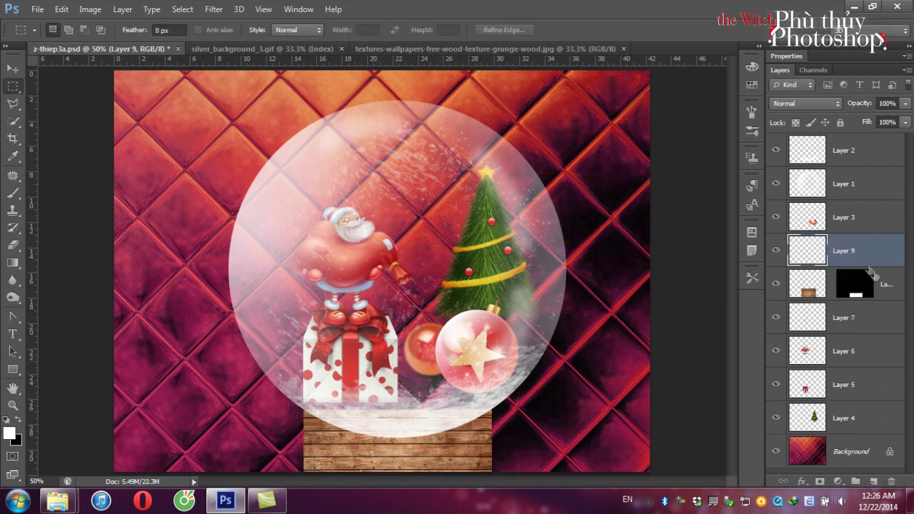
{"action": "left_click", "coordinate": [880, 278], "text": "shift"}
{"action": "key", "text": "ctrl+e"}
{"action": "left_click_drag", "start_coordinate": [866, 257], "coordinate": [869, 150]}
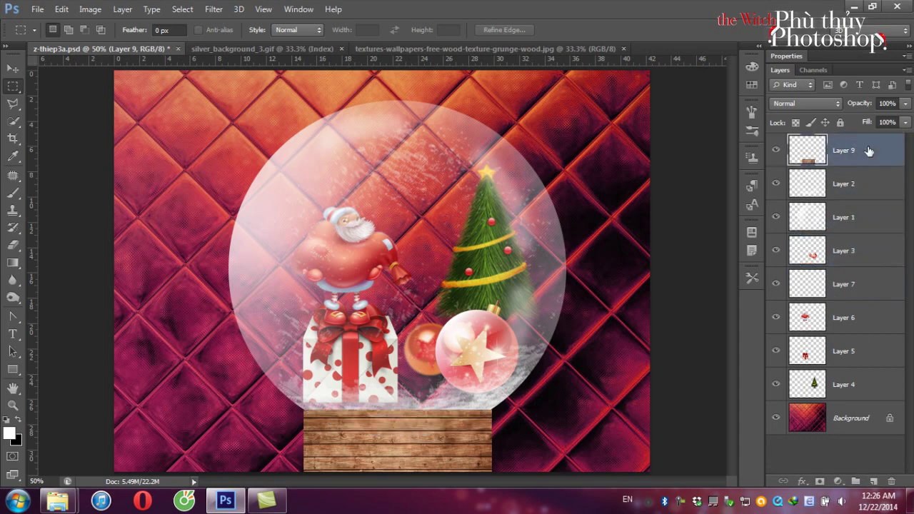
Step: Give Layer 9 a Drop Shadow with 49 px size, 100% opacity and 0 noise
{"action": "right_click", "coordinate": [817, 162]}
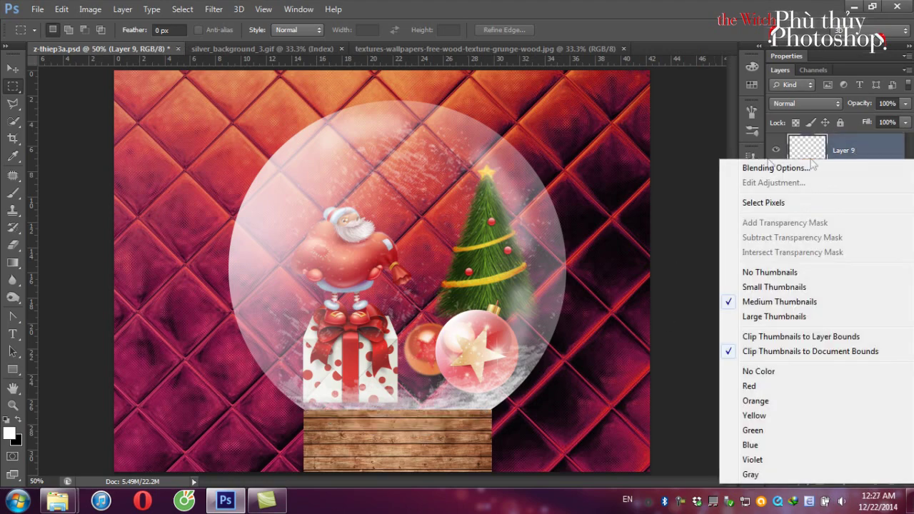
{"action": "left_click", "coordinate": [762, 166]}
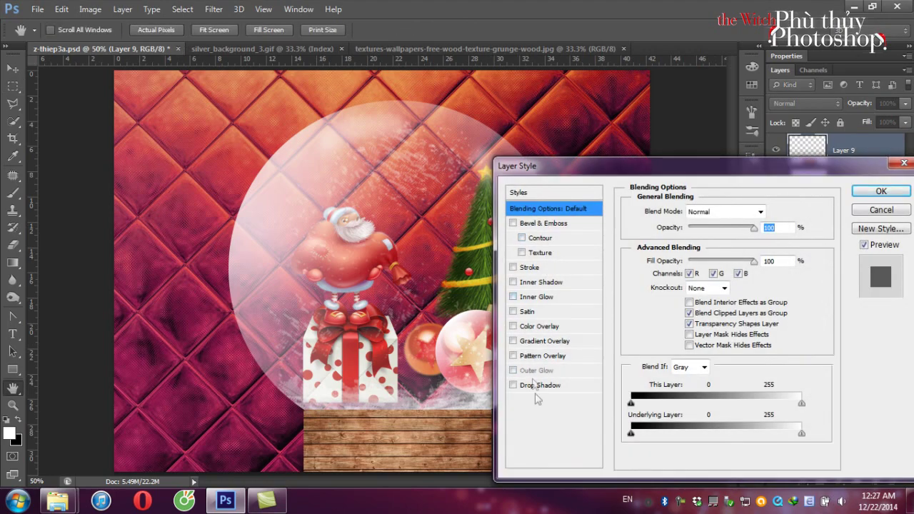
{"action": "left_click", "coordinate": [542, 385]}
{"action": "left_click_drag", "start_coordinate": [682, 299], "coordinate": [696, 300]}
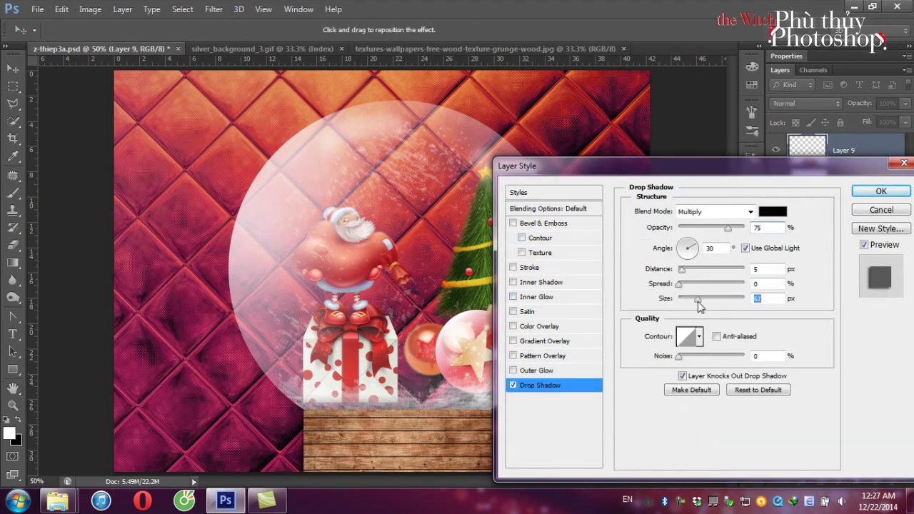
{"action": "left_click_drag", "start_coordinate": [687, 362], "coordinate": [700, 357]}
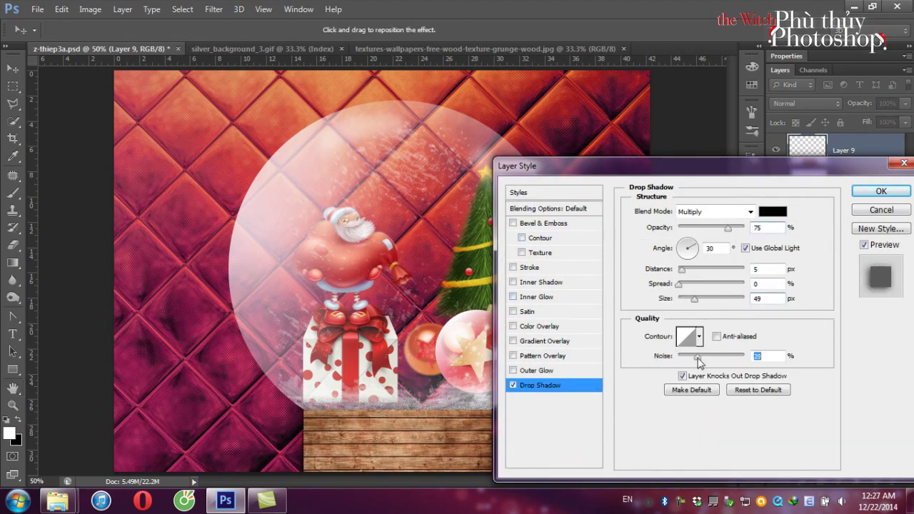
{"action": "left_click_drag", "start_coordinate": [728, 229], "coordinate": [750, 228]}
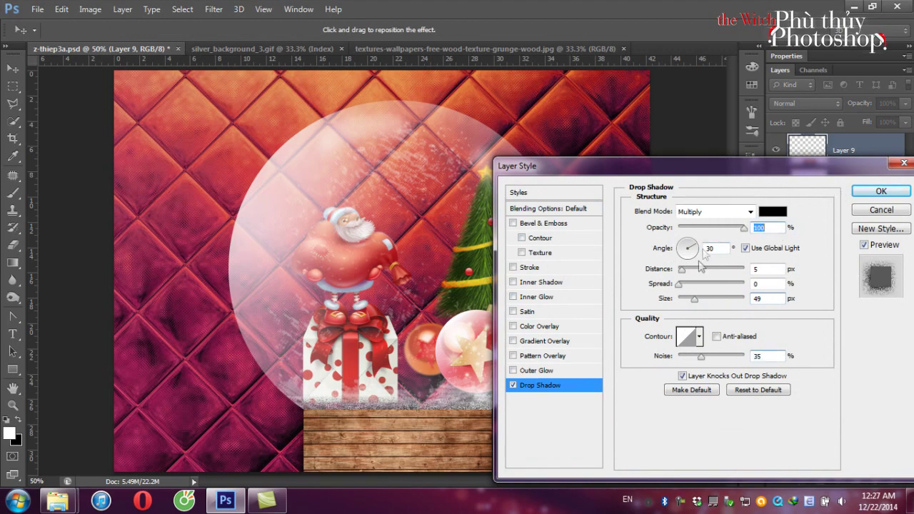
{"action": "left_click_drag", "start_coordinate": [701, 357], "coordinate": [679, 357]}
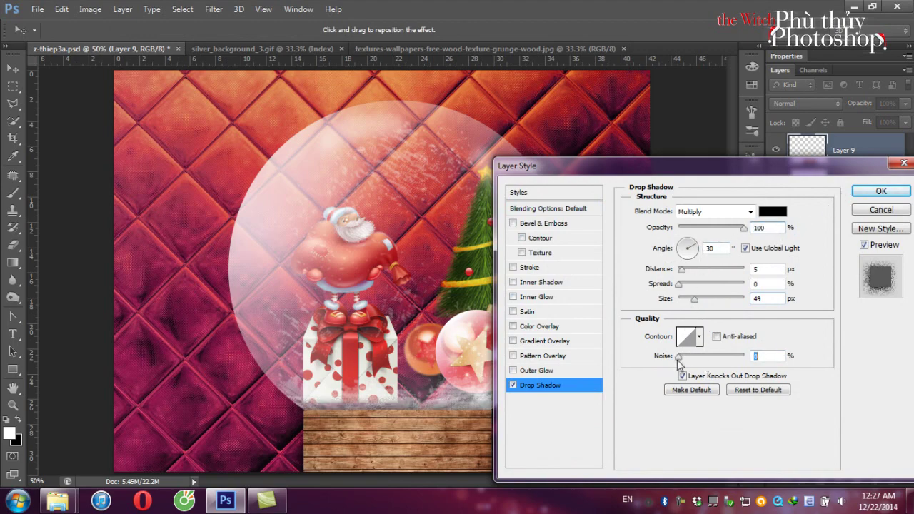
{"action": "left_click", "coordinate": [880, 191]}
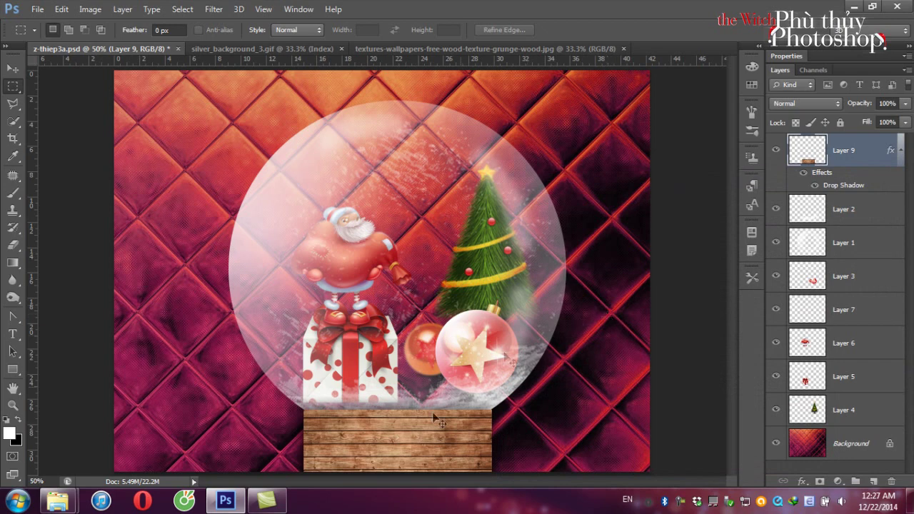
Step: Squash the wood base to about 78% height, then select Layers 4 through 9 together
{"action": "key", "text": "ctrl+t"}
{"action": "left_click_drag", "start_coordinate": [397, 471], "coordinate": [404, 460]}
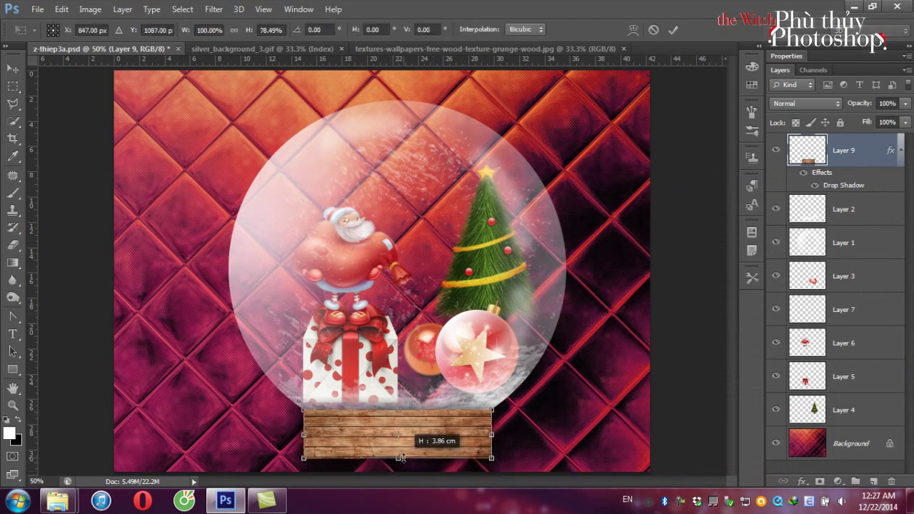
{"action": "key", "text": "Return"}
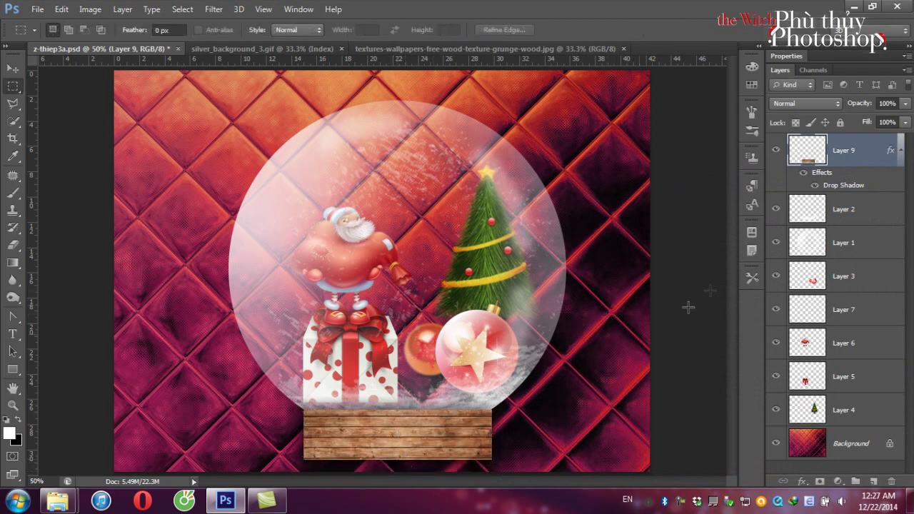
{"action": "left_click", "coordinate": [843, 413], "text": "shift"}
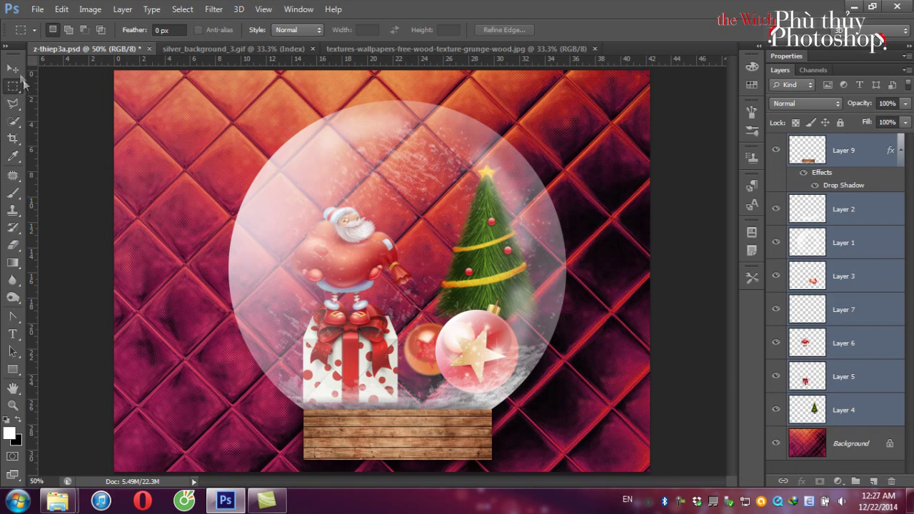
Step: Move the snow globe slightly down and paste merry-xmas.png into the card as a new layer
{"action": "left_click", "coordinate": [13, 68]}
{"action": "left_click_drag", "start_coordinate": [381, 324], "coordinate": [382, 339]}
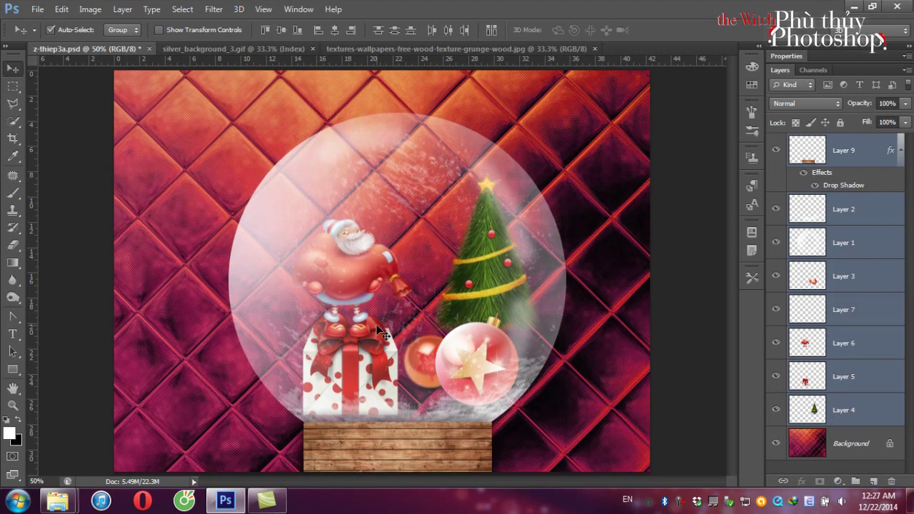
{"action": "mouse_move", "coordinate": [57, 500]}
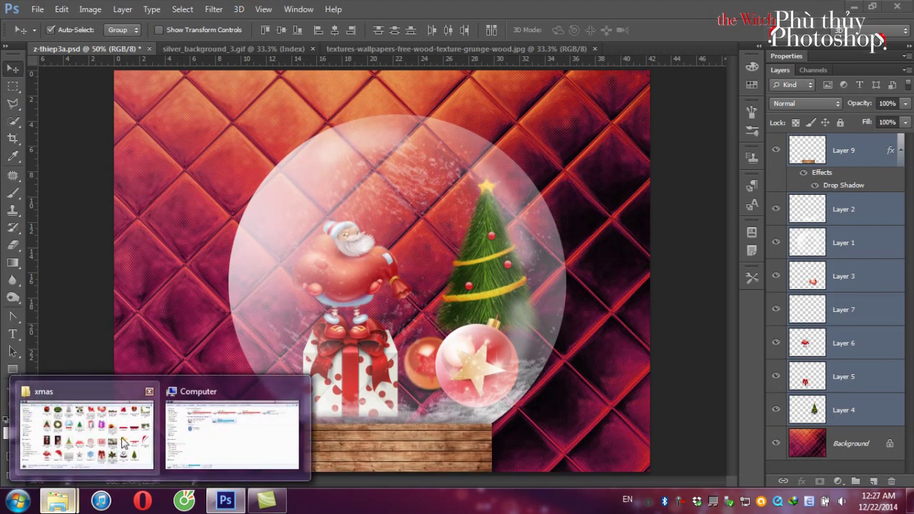
{"action": "left_click", "coordinate": [82, 428]}
{"action": "mouse_move", "coordinate": [560, 297]}
{"action": "left_mouse_down"}
{"action": "mouse_move", "coordinate": [232, 492]}
{"action": "mouse_move", "coordinate": [634, 413]}
{"action": "left_mouse_up"}
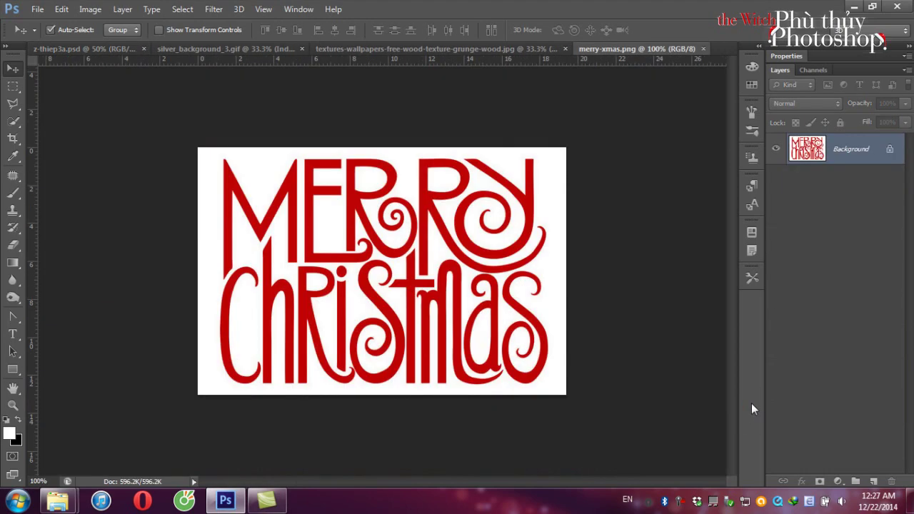
{"action": "key", "text": "ctrl+a"}
{"action": "key", "text": "ctrl+c"}
{"action": "key", "text": "ctrl+w"}
{"action": "key", "text": "ctrl+v"}
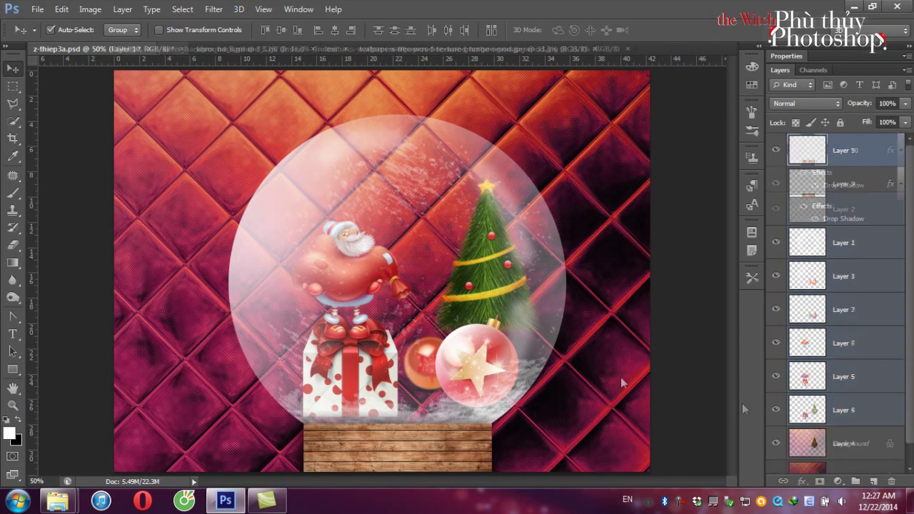
Step: Set Layer 10 to Multiply, move it top-left and shrink it to about 76%
{"action": "left_click", "coordinate": [792, 103]}
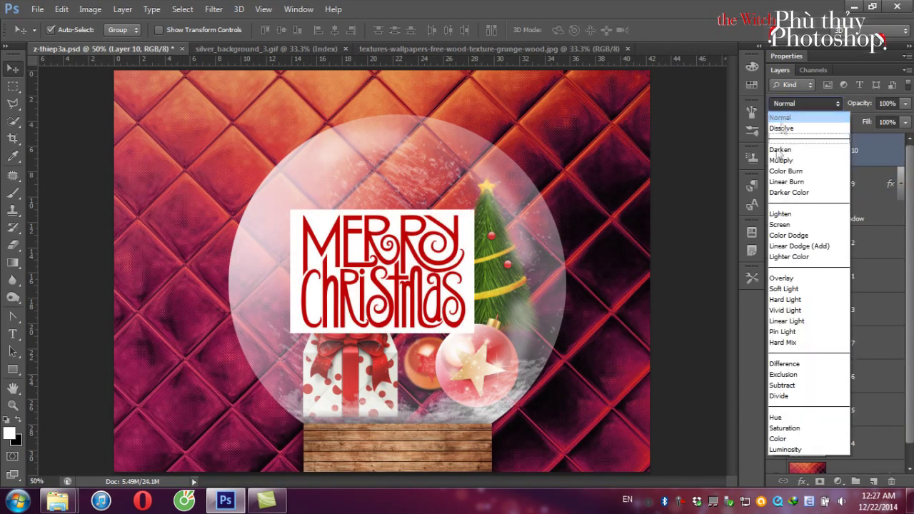
{"action": "left_click", "coordinate": [785, 161]}
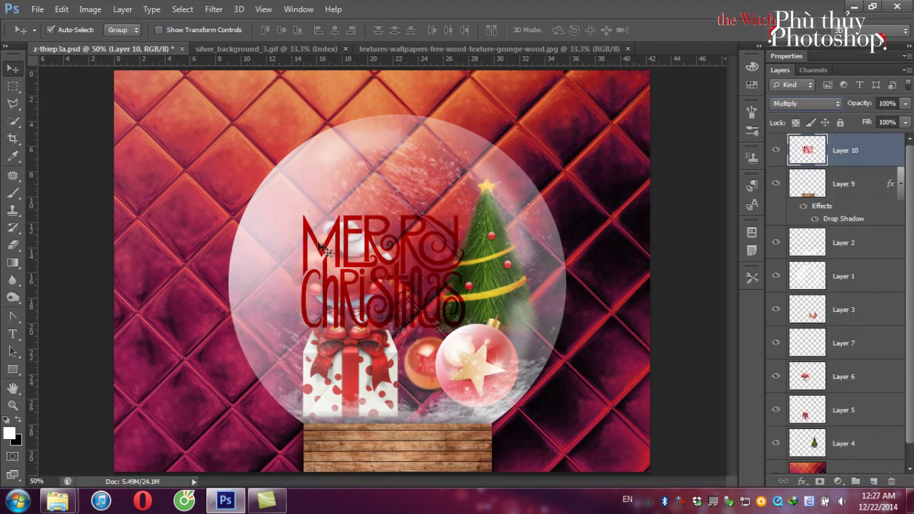
{"action": "left_click_drag", "start_coordinate": [322, 251], "coordinate": [142, 115]}
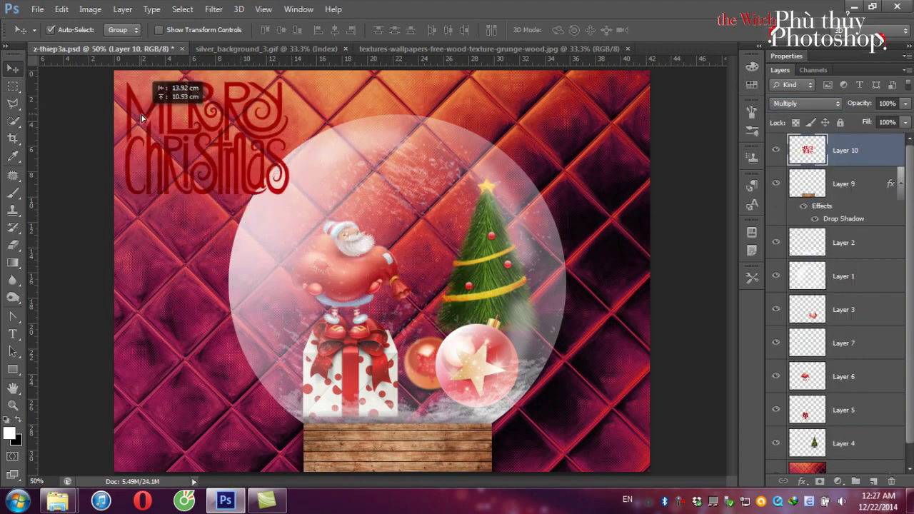
{"action": "key", "text": "ctrl+t"}
{"action": "left_click_drag", "start_coordinate": [294, 199], "coordinate": [255, 175]}
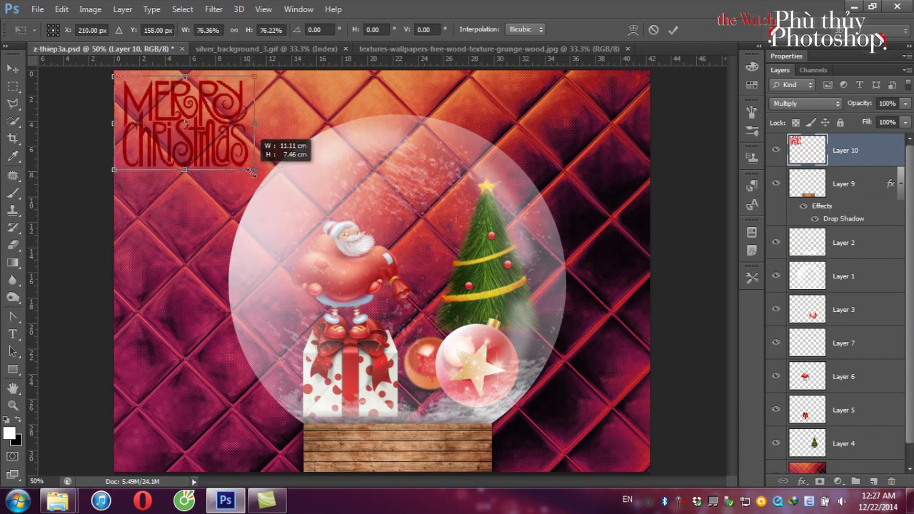
{"action": "key", "text": "Return"}
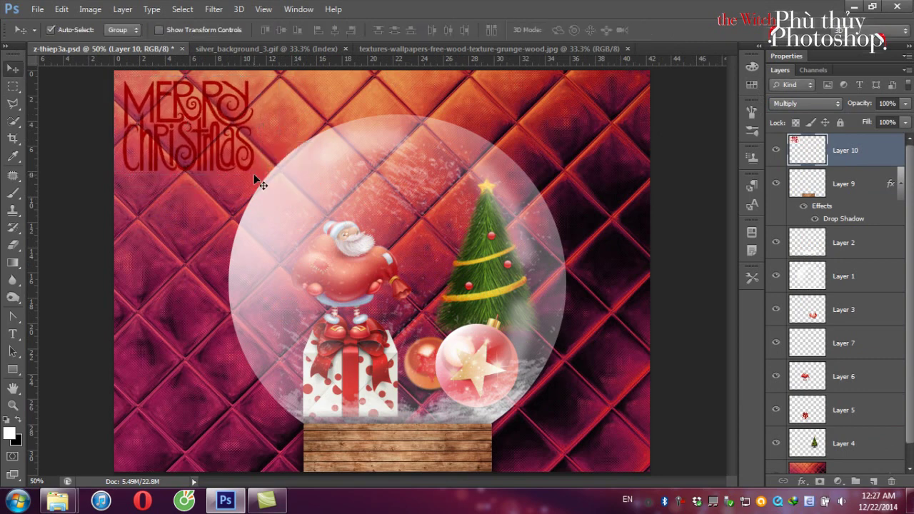